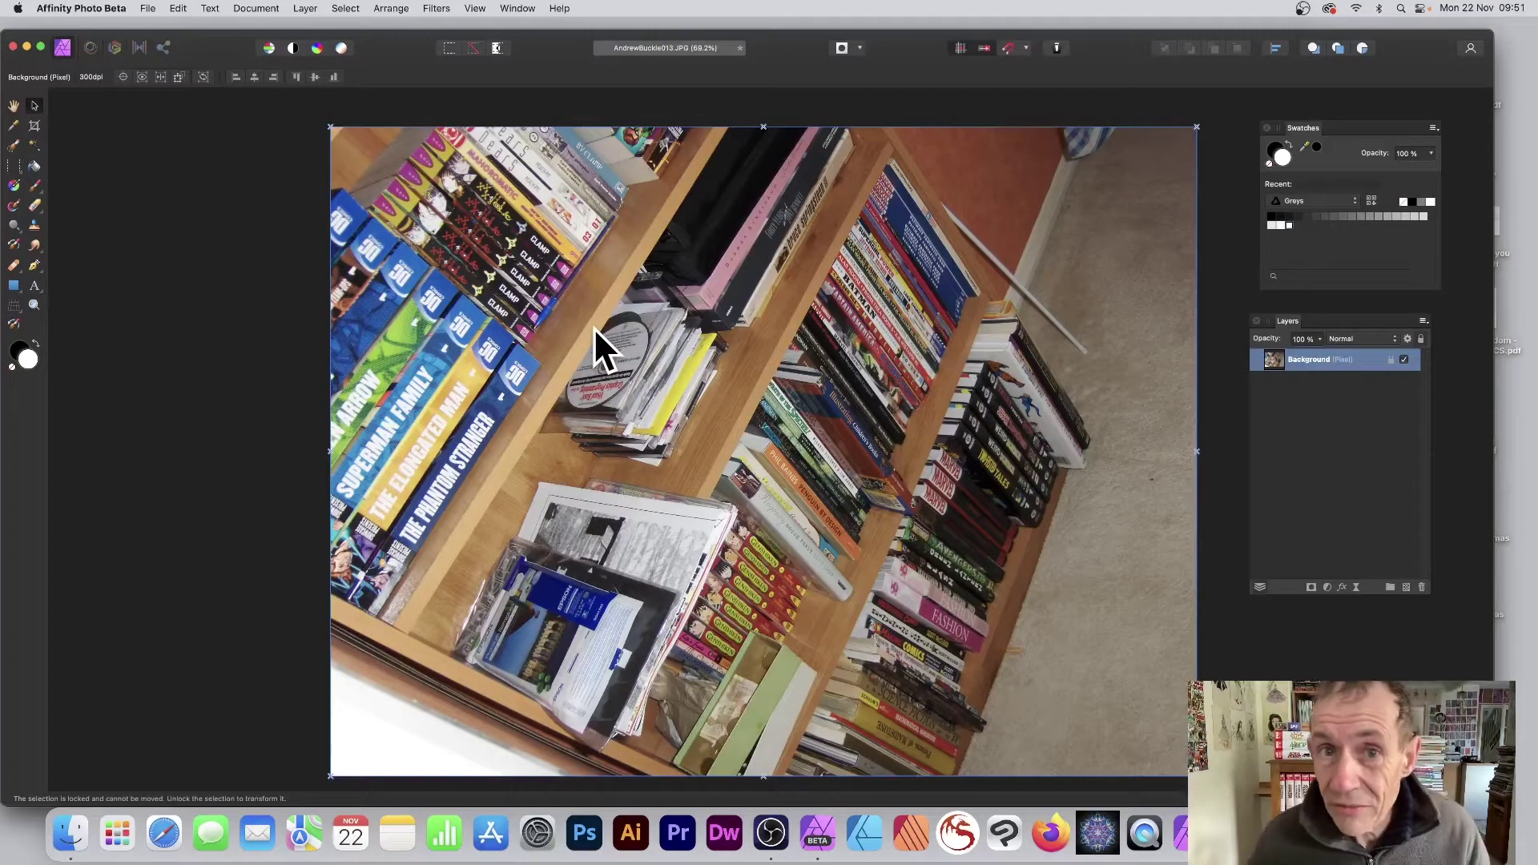
# - Open the Equations distortion filter and enter x = 399 and y = y*5
pyautogui.click(440, 8)
pyautogui.moveTo(357, 189)
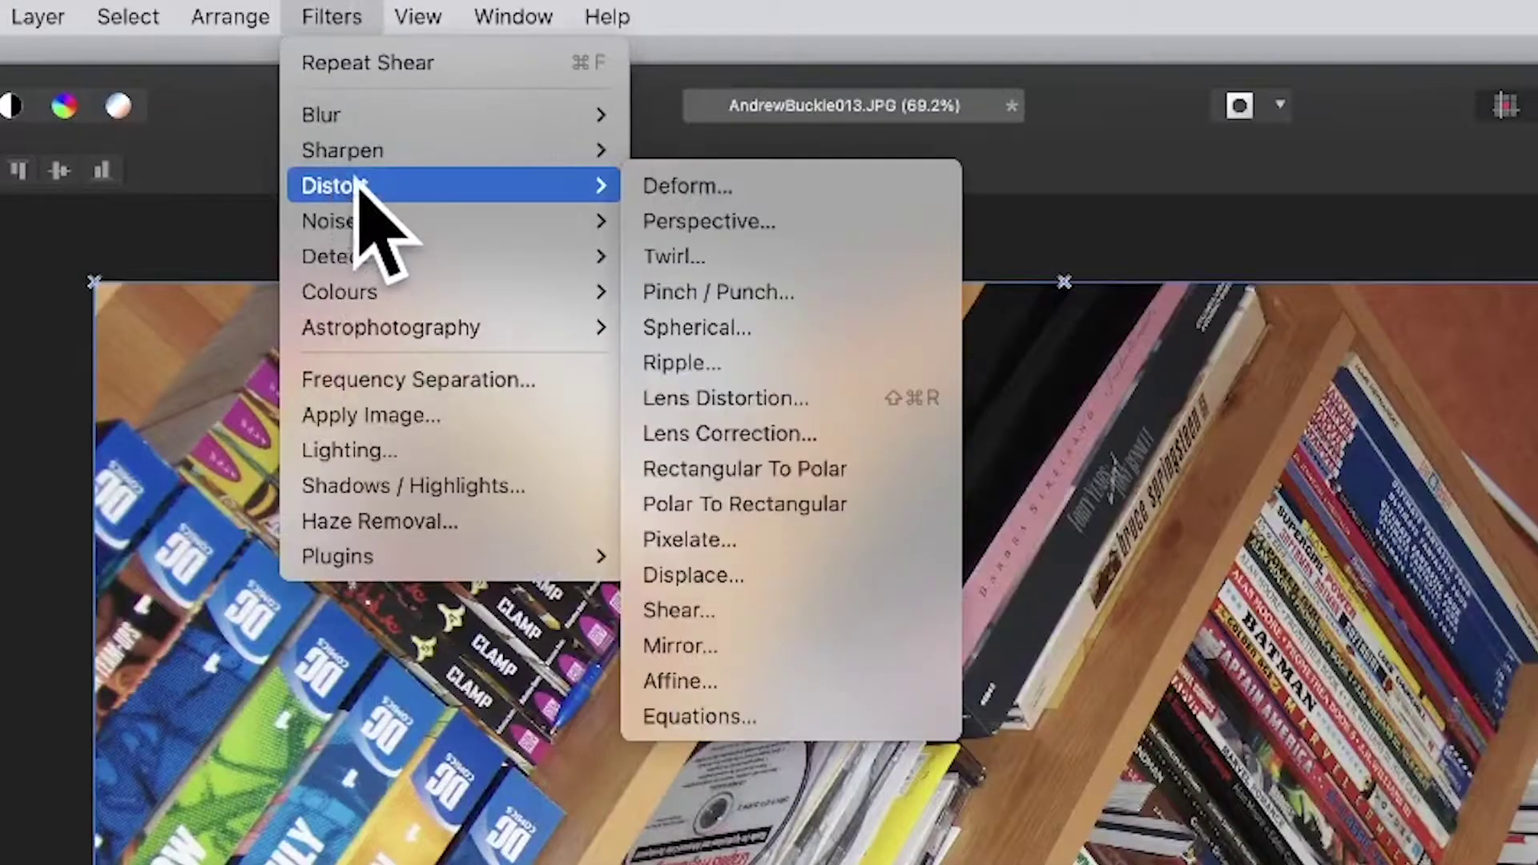
pyautogui.click(686, 717)
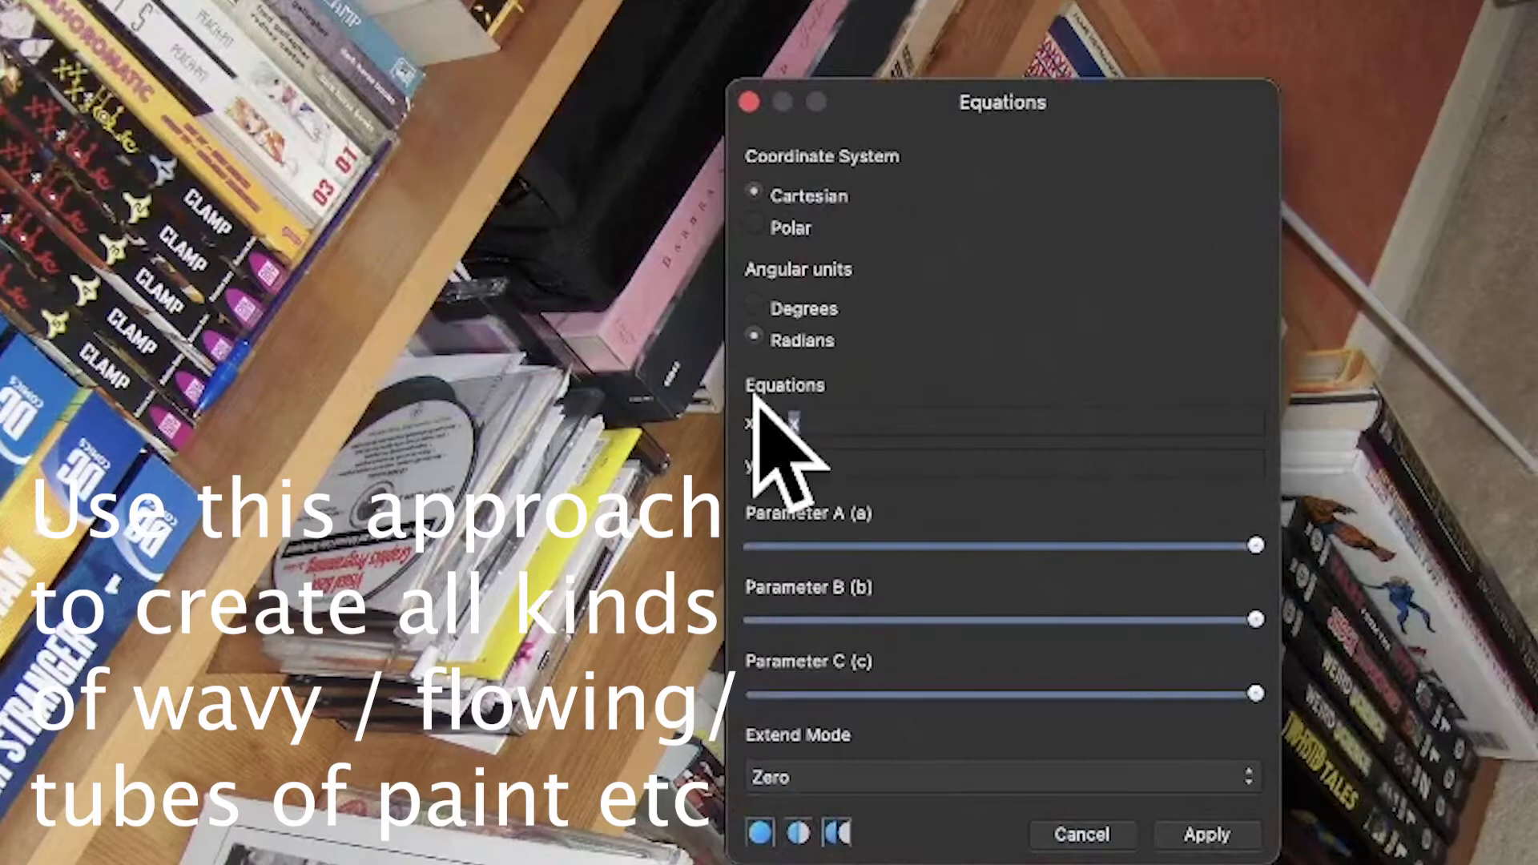
pyautogui.write('399')
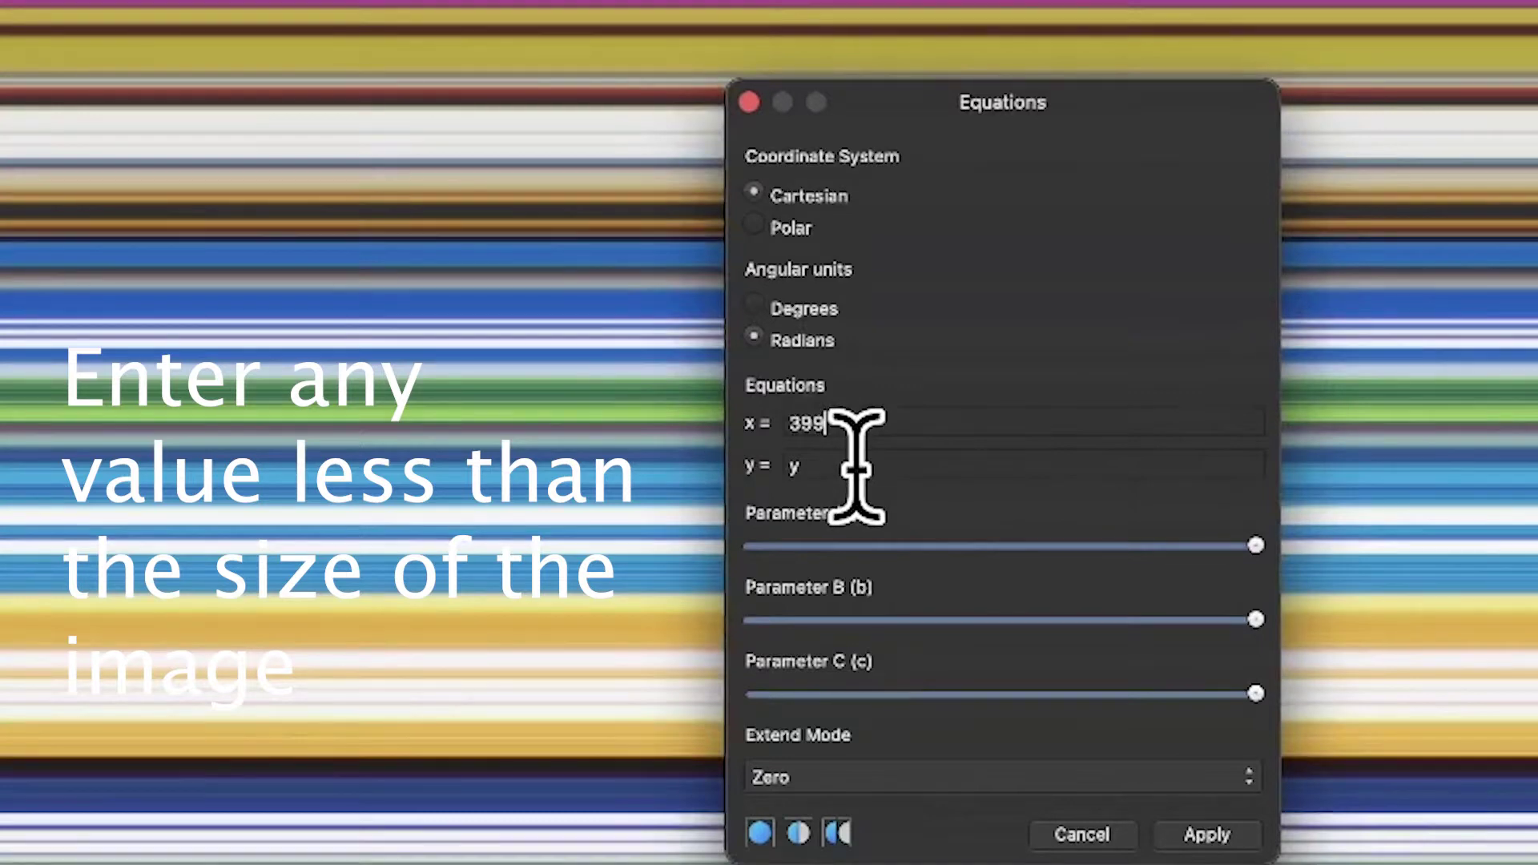
pyautogui.click(881, 469)
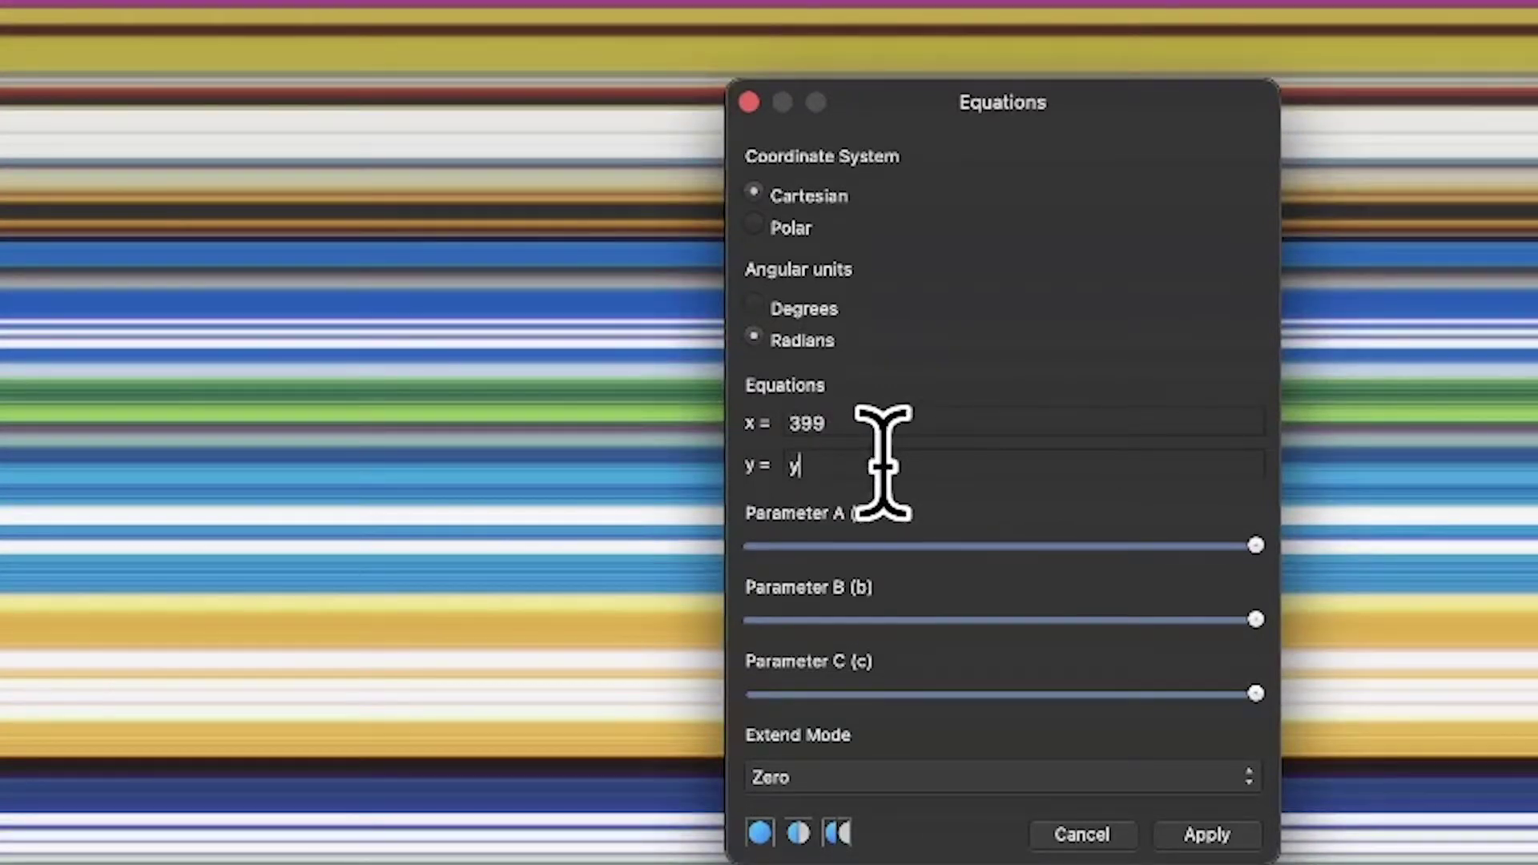
pyautogui.write('*')
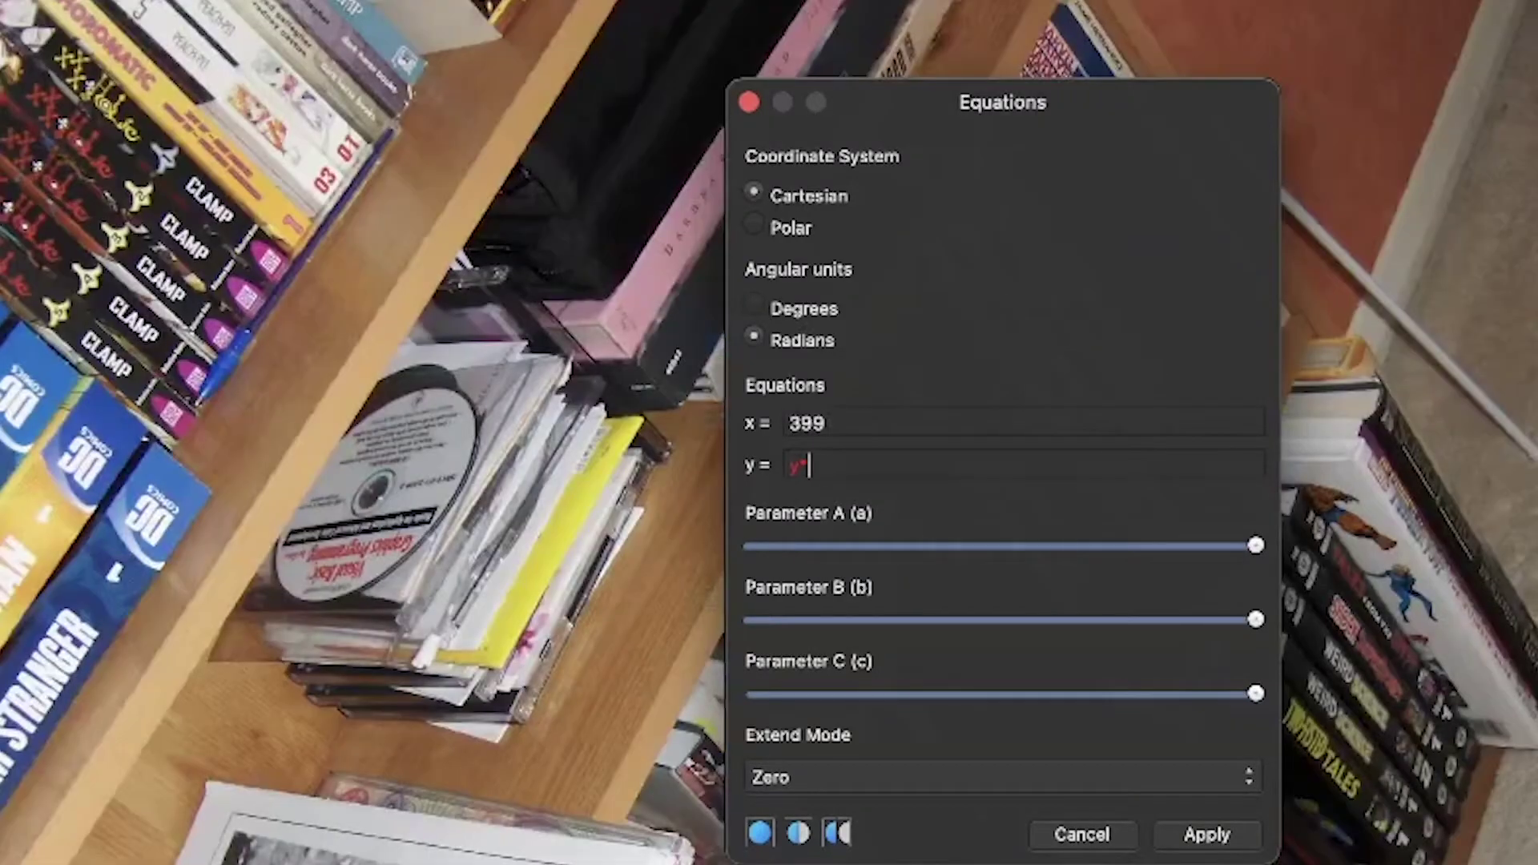
pyautogui.write('5')
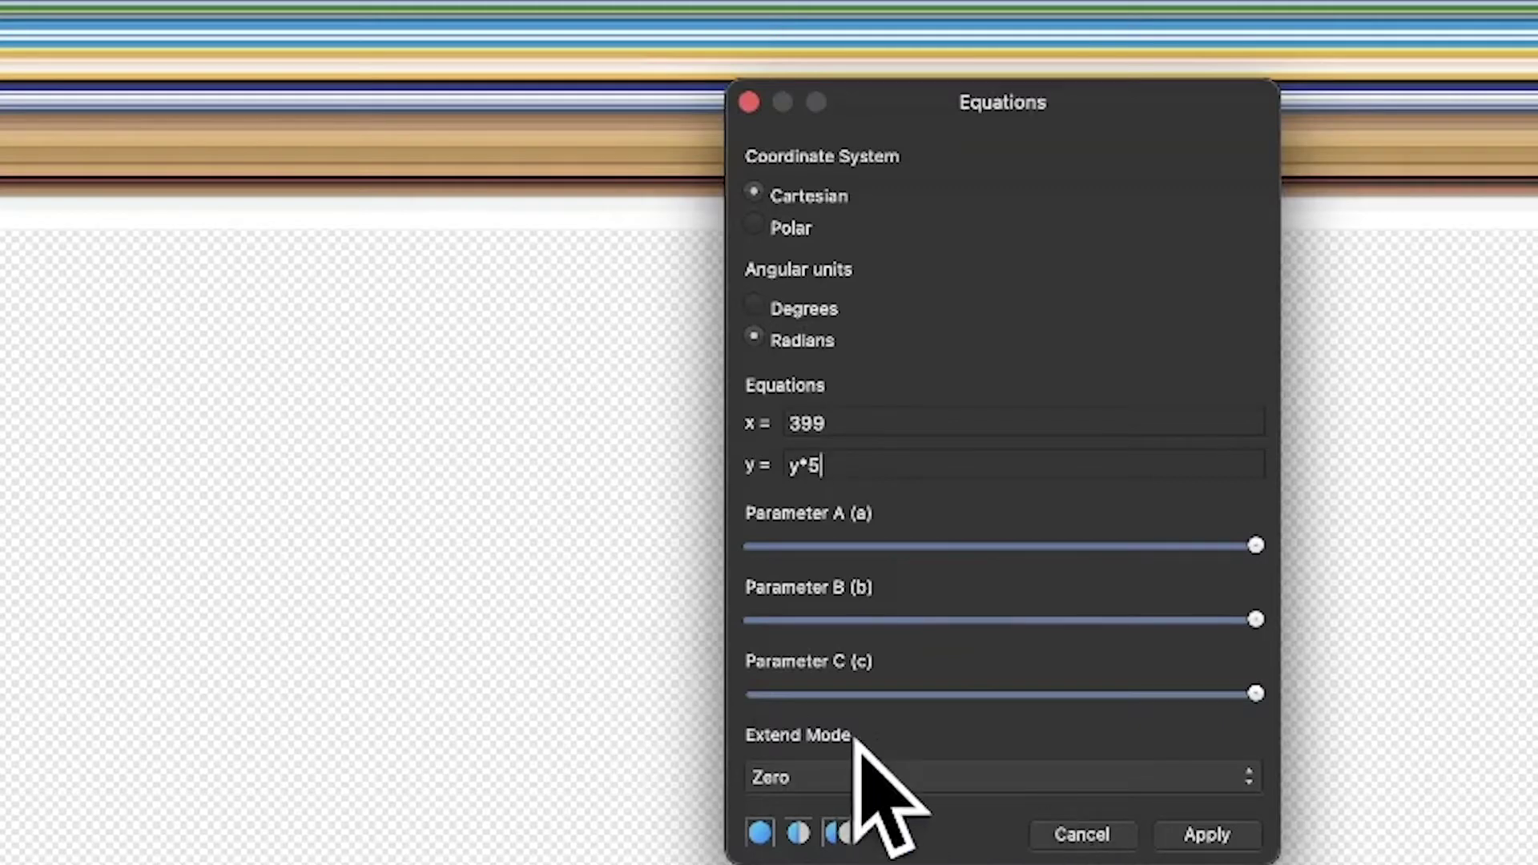
# - Set Extend Mode to Mirror and change the x value to 200
pyautogui.click(877, 776)
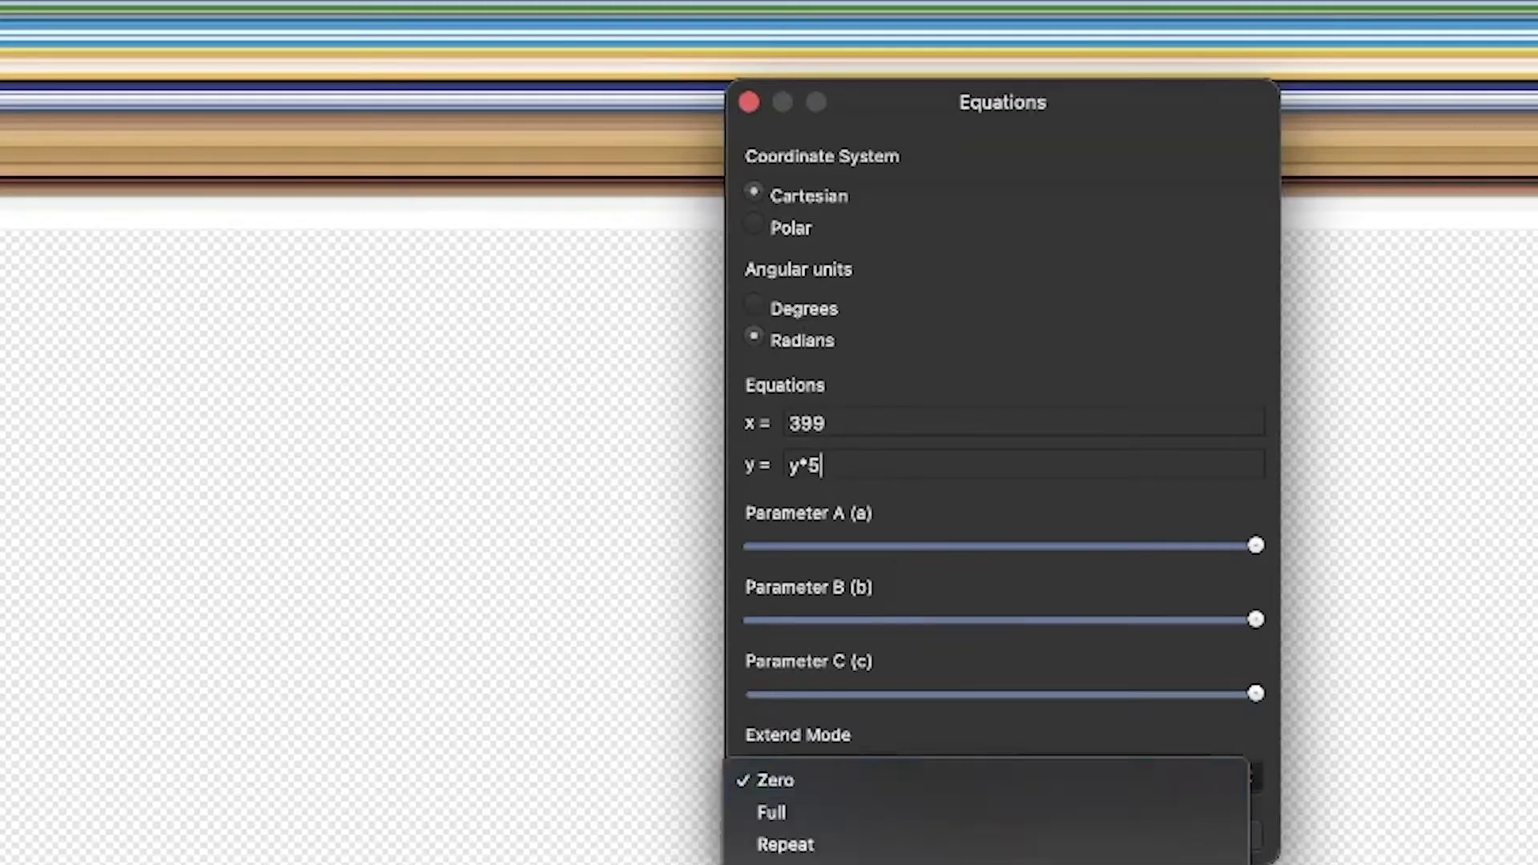
pyautogui.click(876, 841)
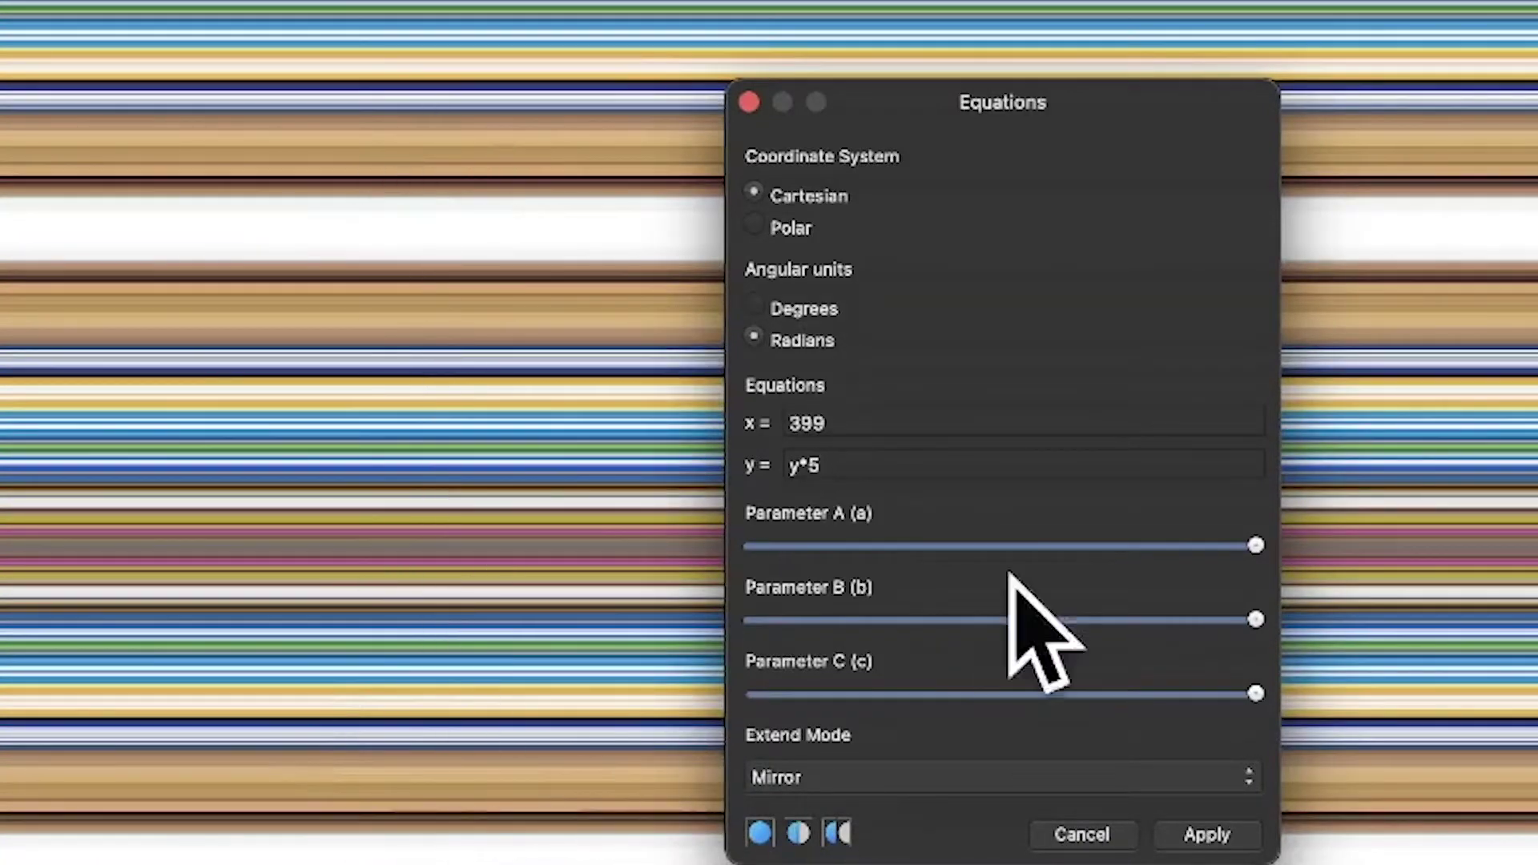
pyautogui.moveTo(851, 416); pyautogui.dragTo(615, 368)
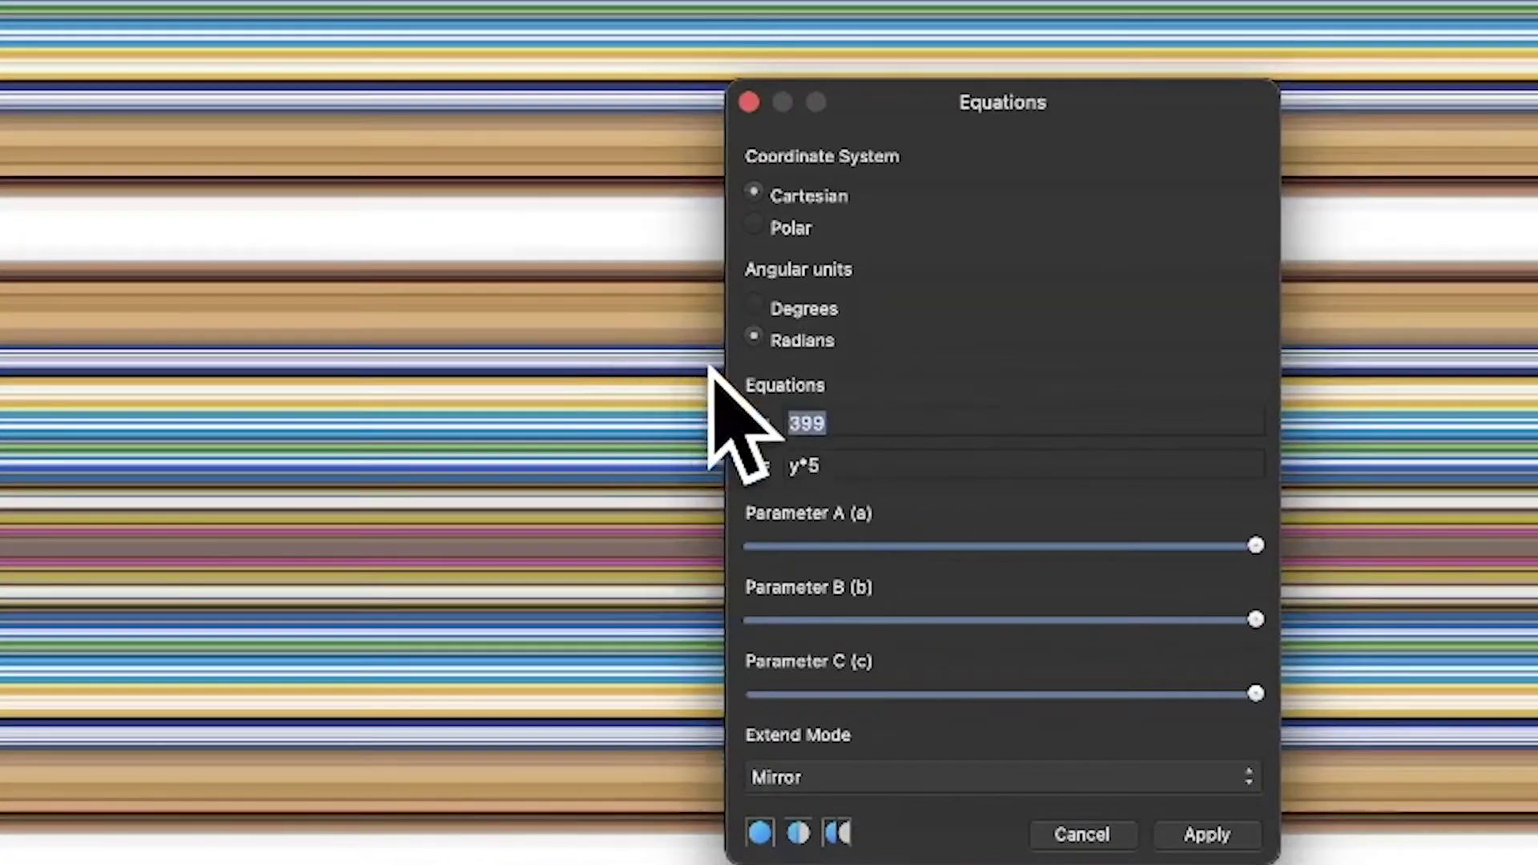
pyautogui.write('300')
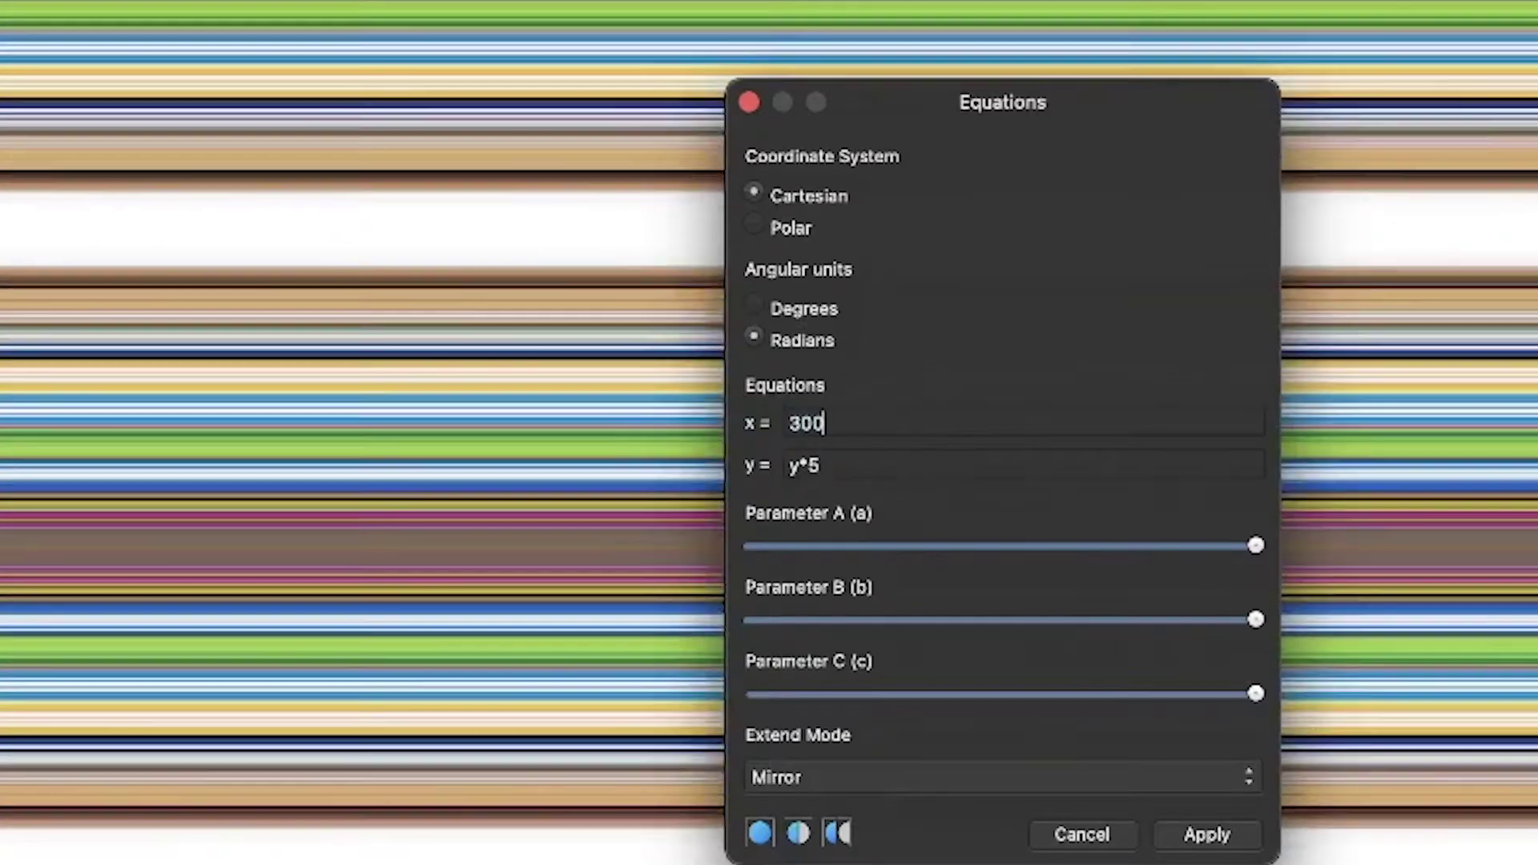
pyautogui.press('BackSpace')
pyautogui.press('BackSpace')
pyautogui.press('BackSpace')
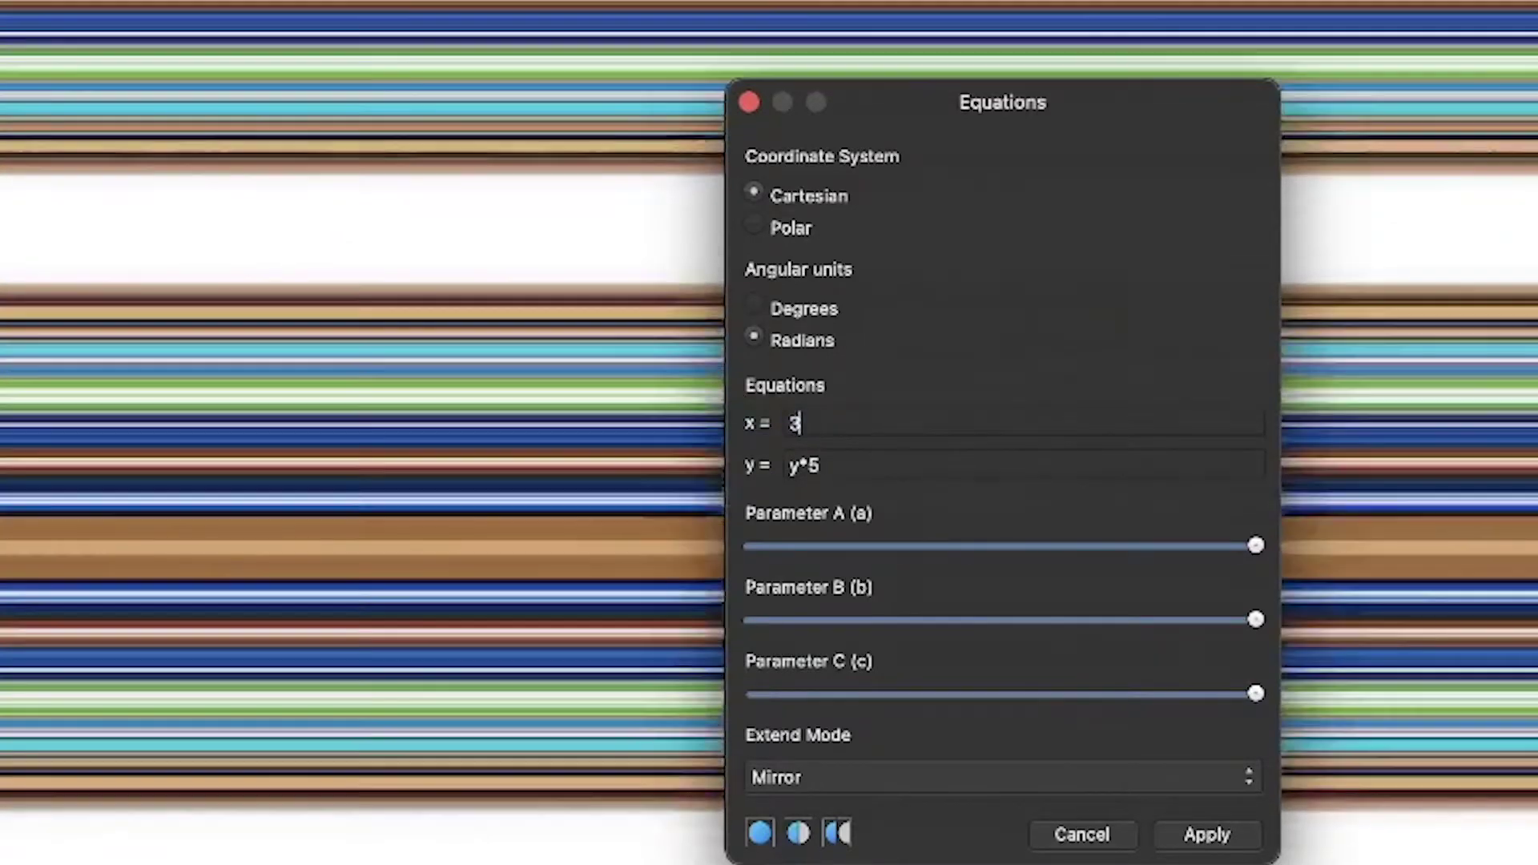
pyautogui.write('200')
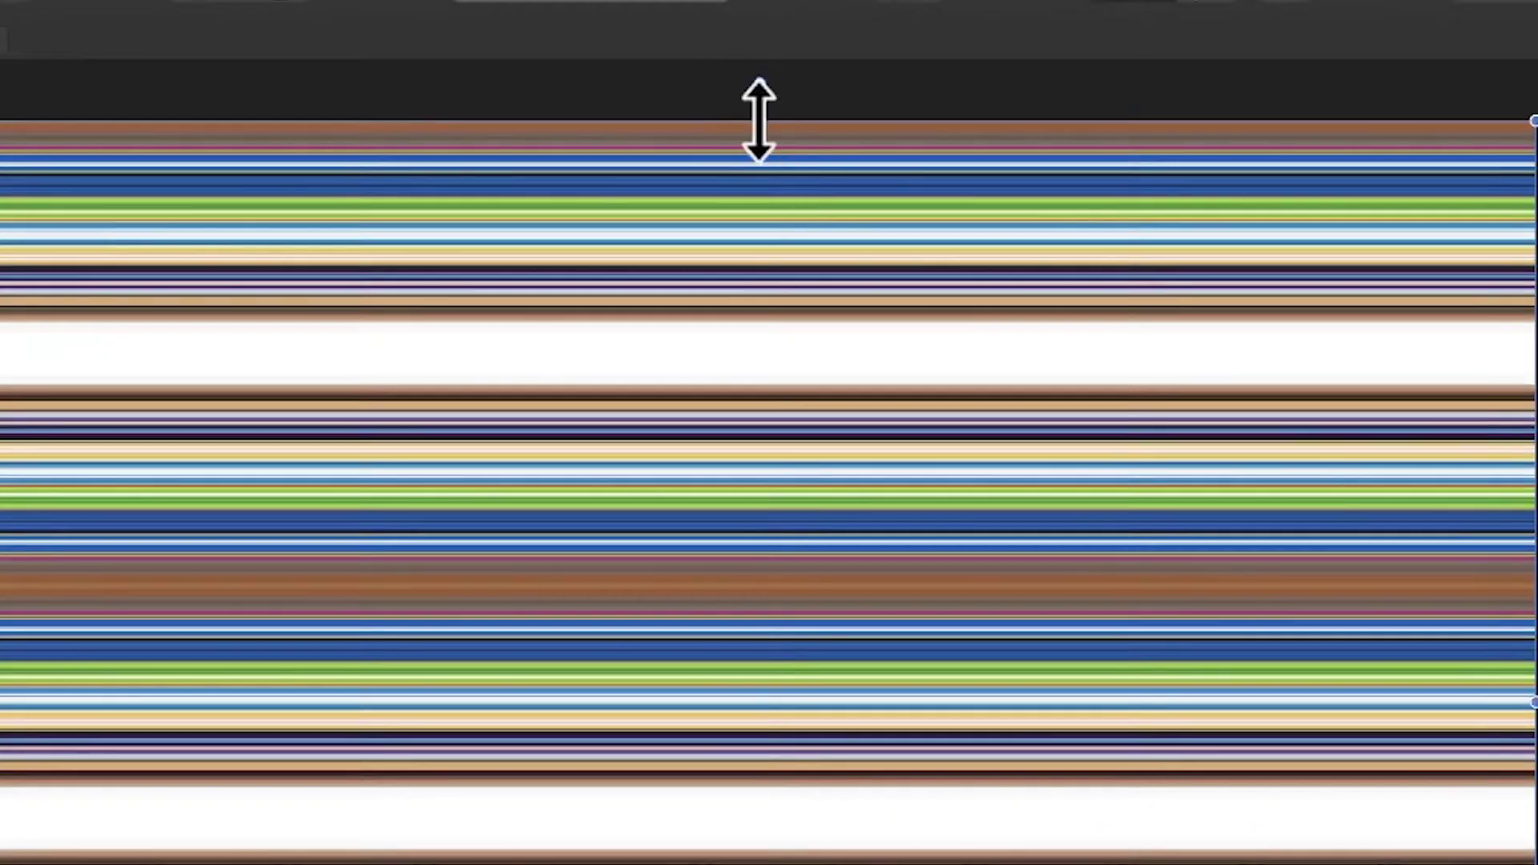
# - Pull the layer's top edge down and bottom edge up into a thin central band
pyautogui.moveTo(758, 126); pyautogui.dragTo(755, 718)
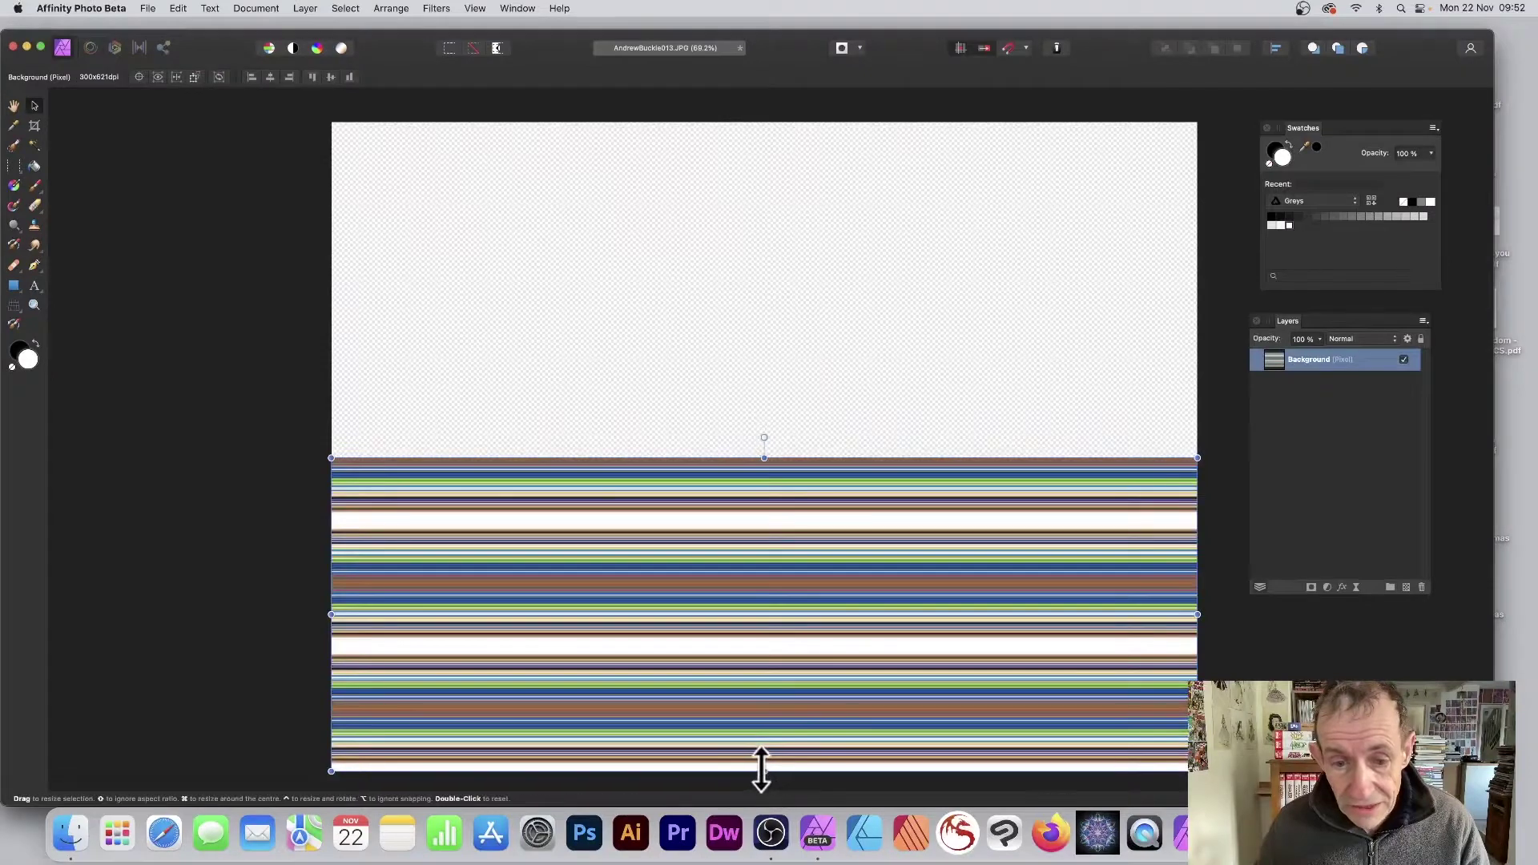
pyautogui.moveTo(761, 771); pyautogui.dragTo(768, 593)
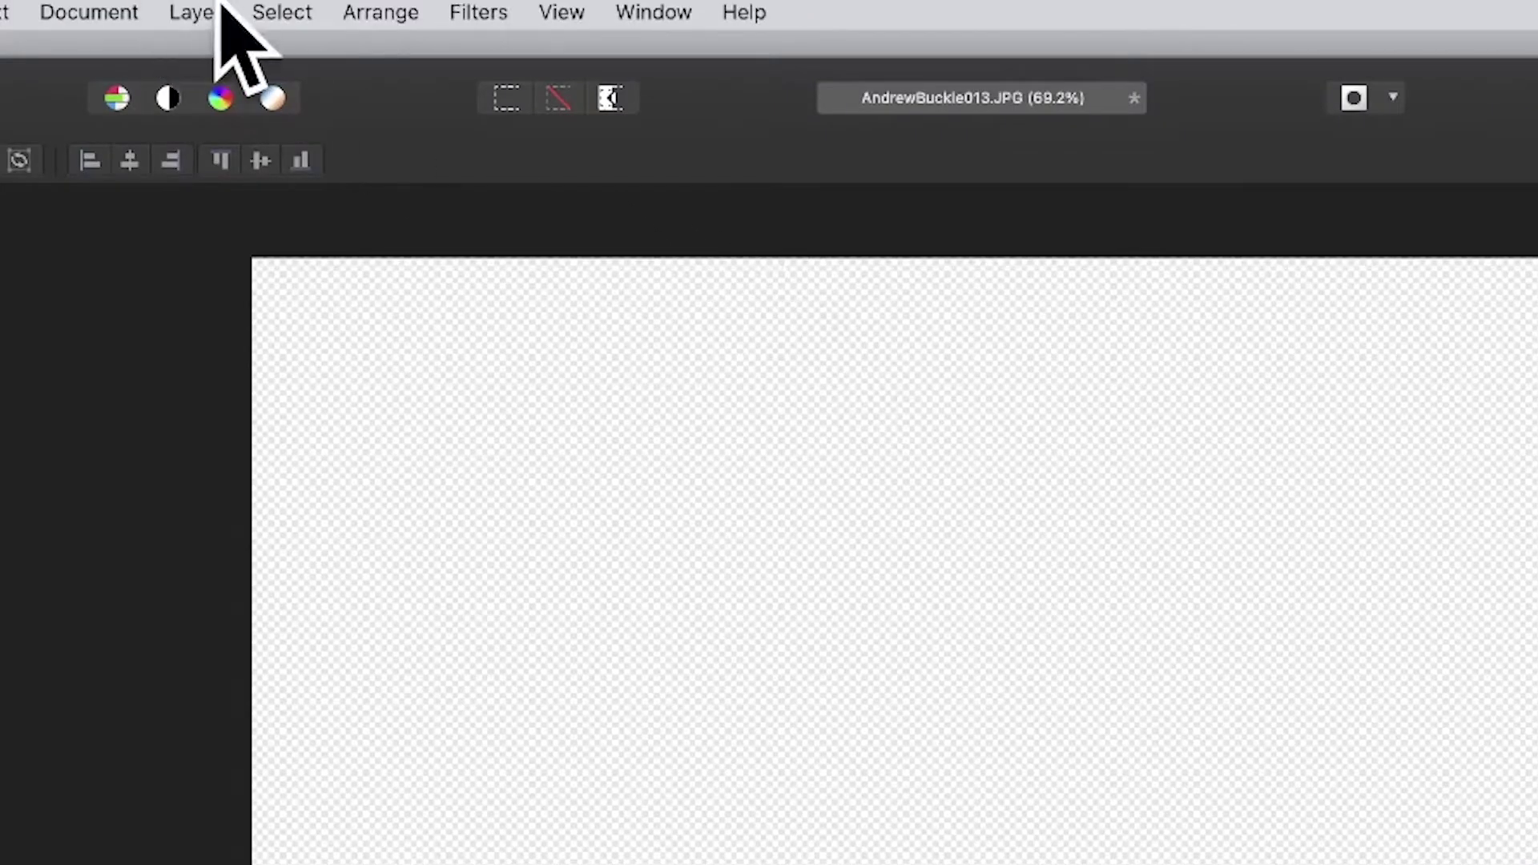
# - Make a linked duplicate of the striped band and move it above the original
pyautogui.click(305, 7)
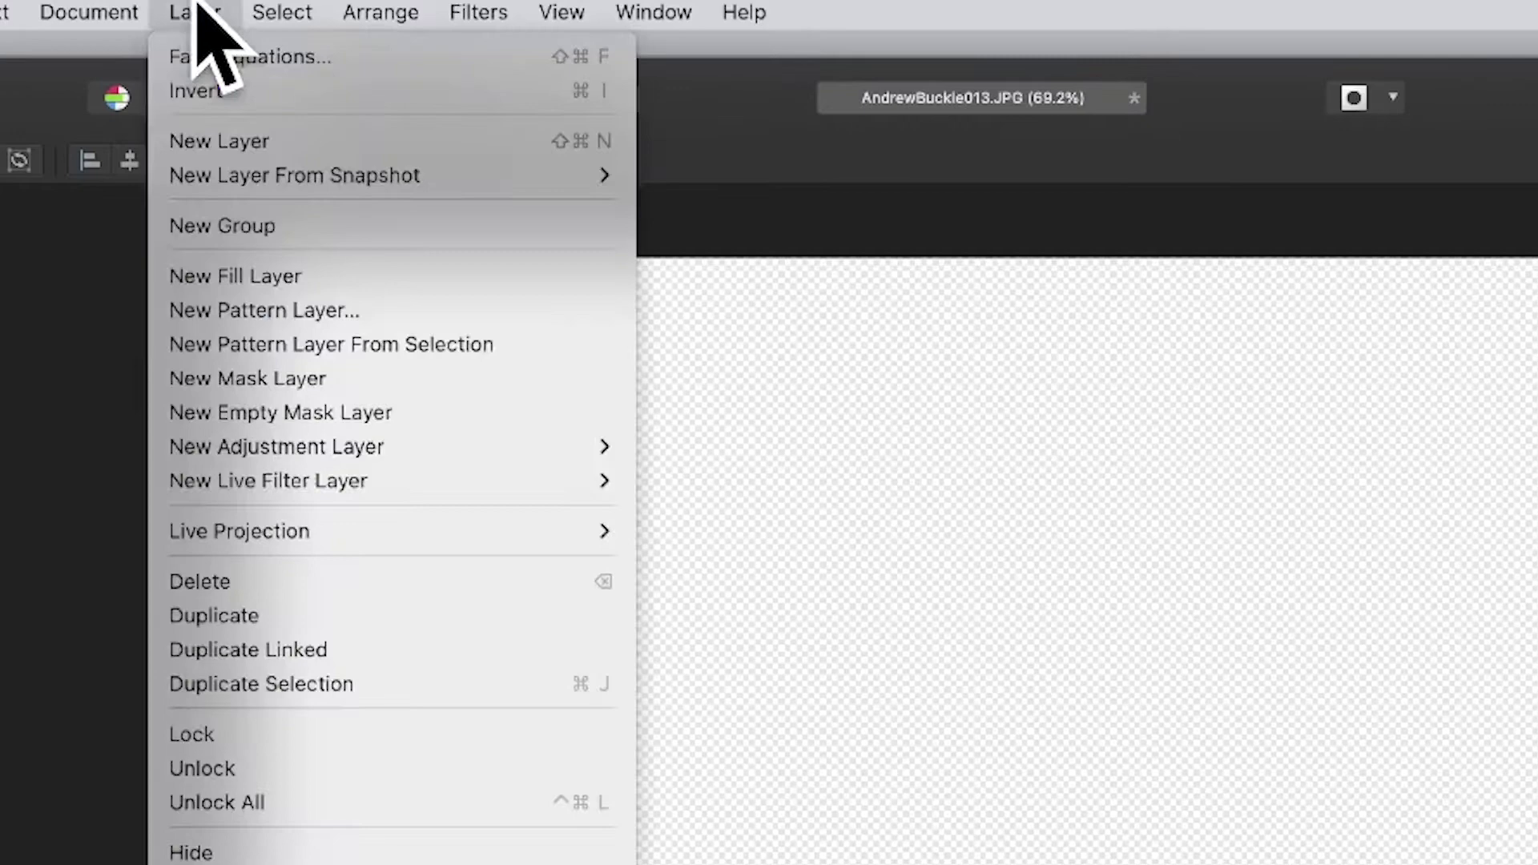
pyautogui.click(298, 651)
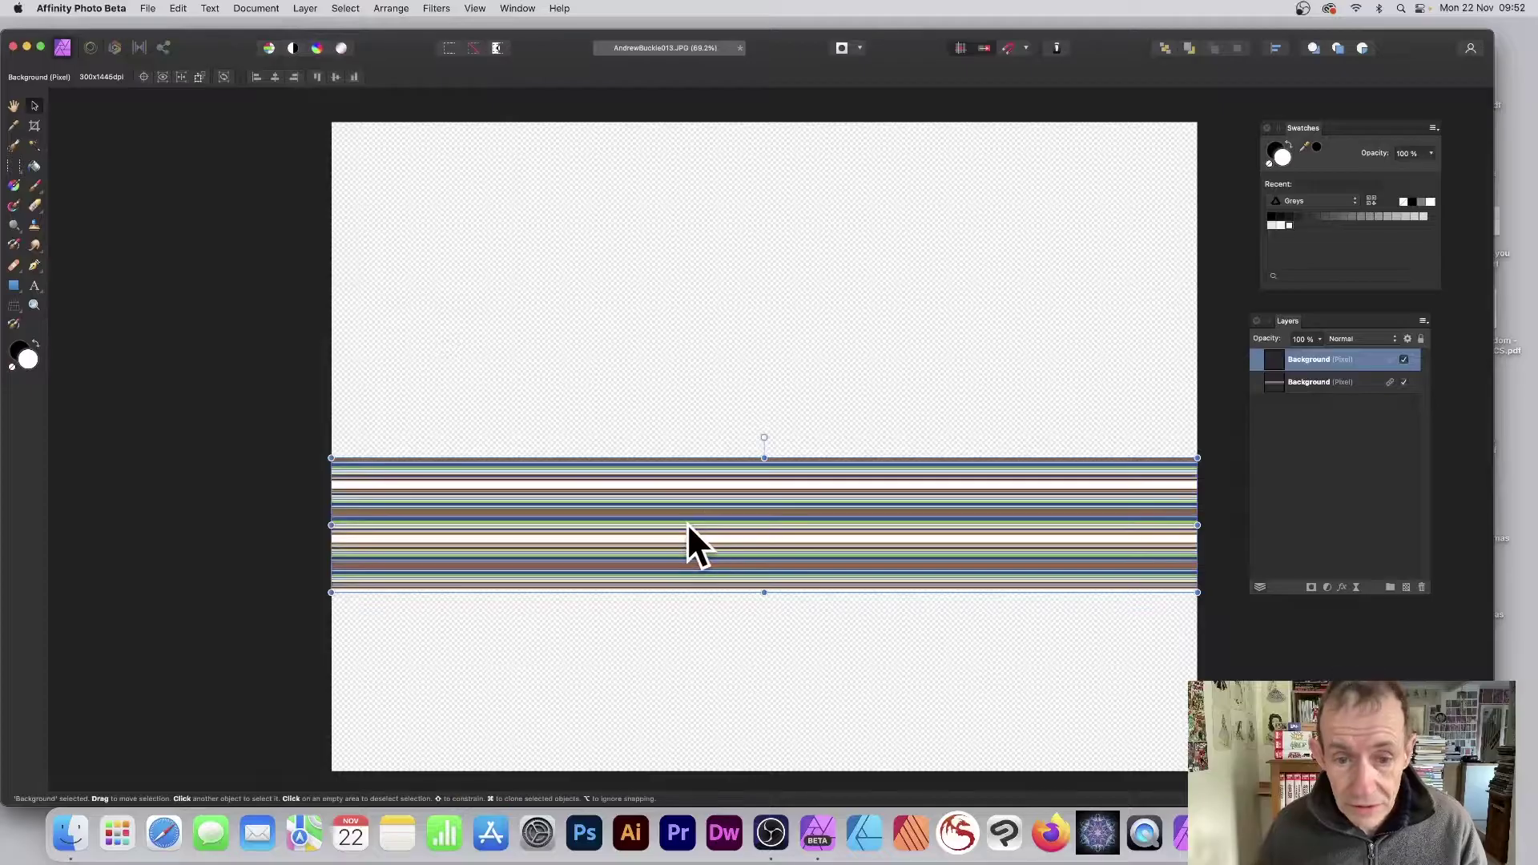
pyautogui.moveTo(704, 513); pyautogui.dragTo(711, 324)
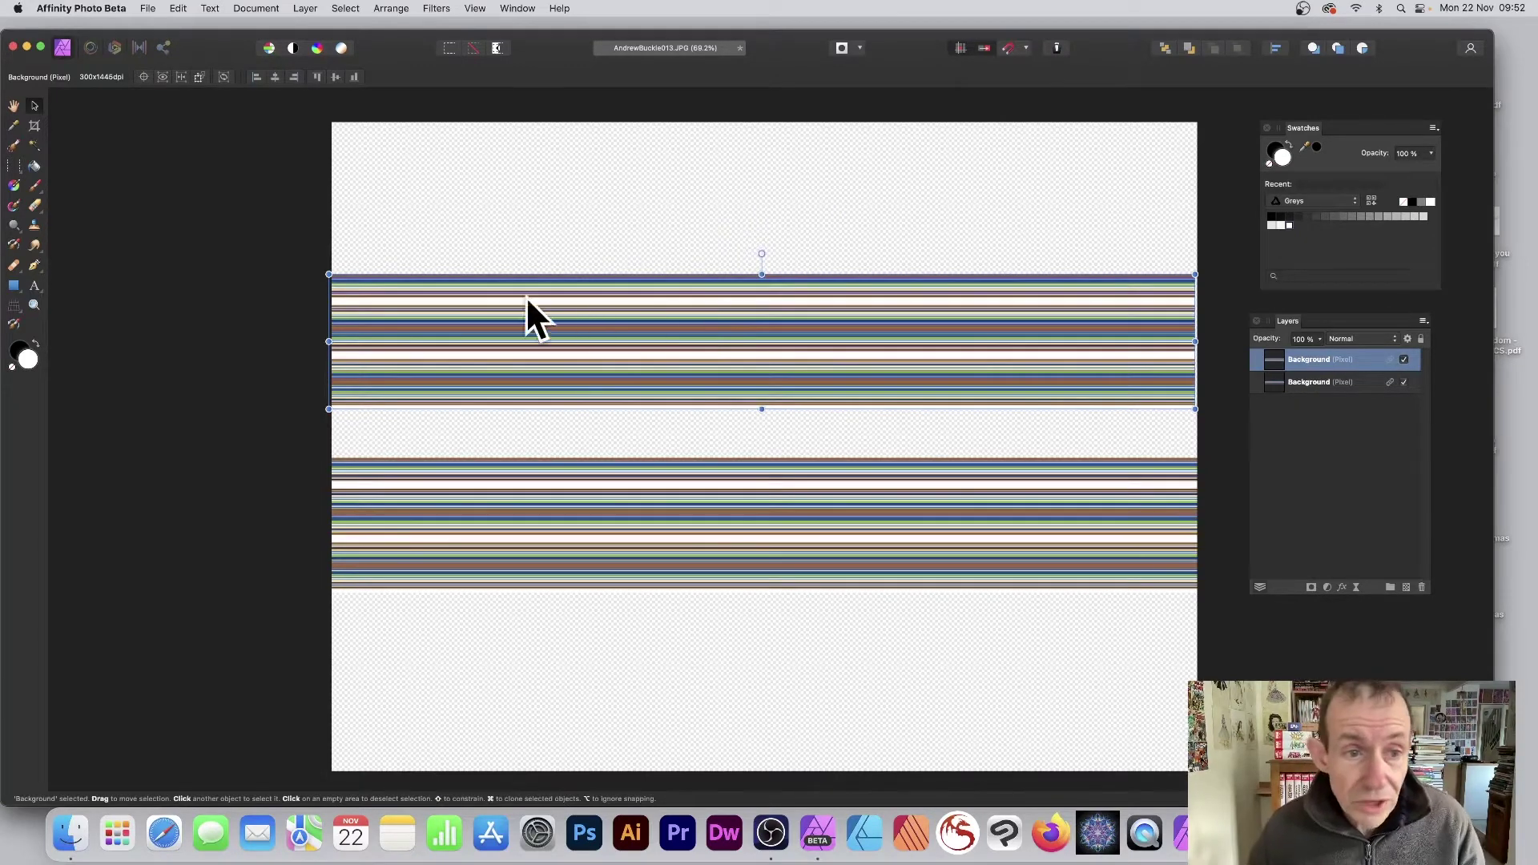
# - Stretch the upper band past both canvas edges and make it taller
pyautogui.moveTo(328, 275); pyautogui.dragTo(283, 267)
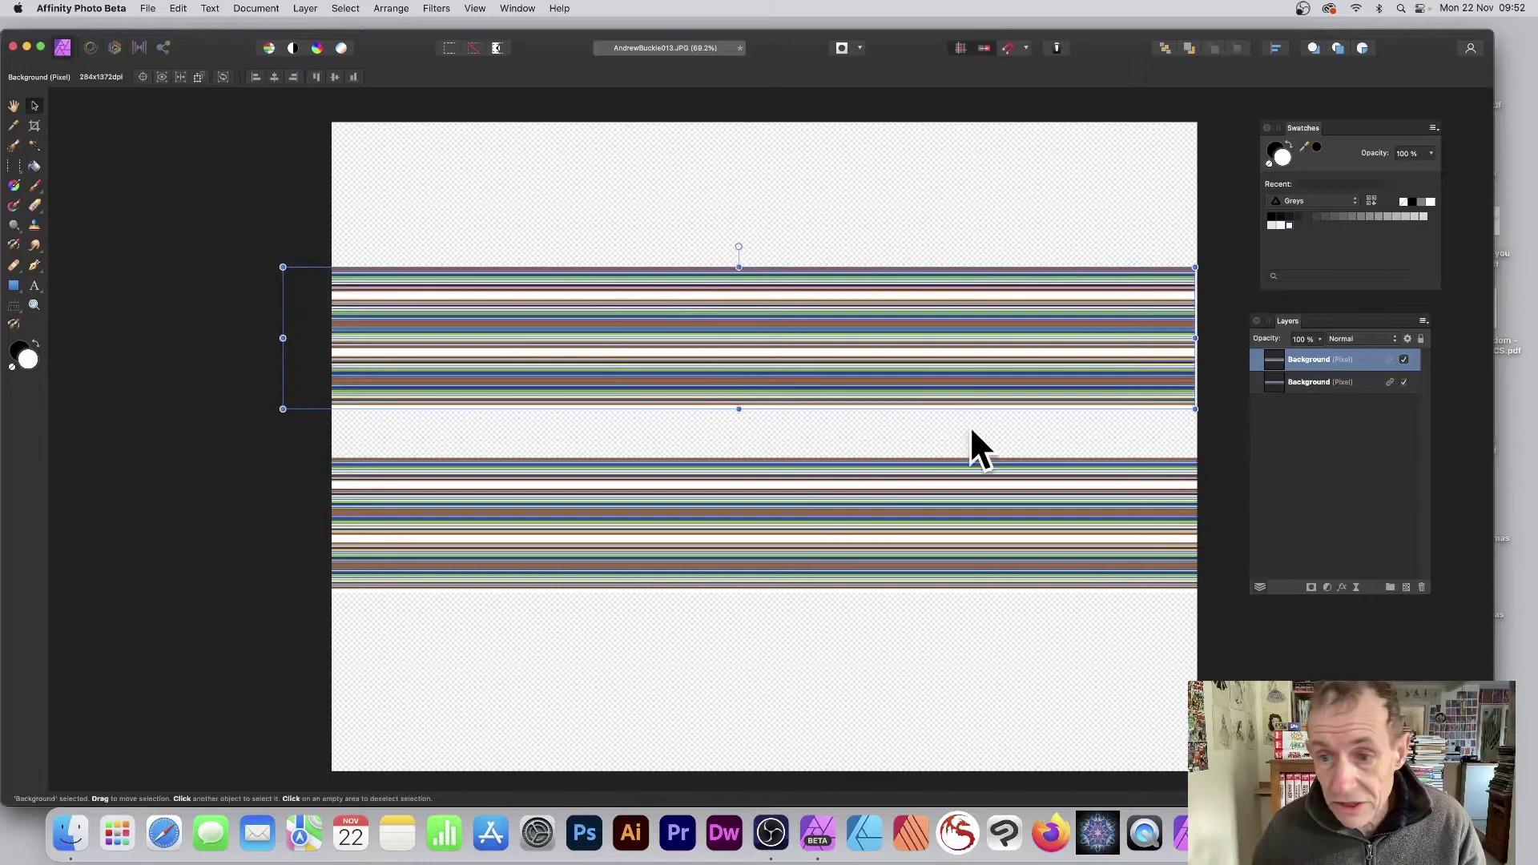
pyautogui.moveTo(1195, 340); pyautogui.dragTo(1273, 340)
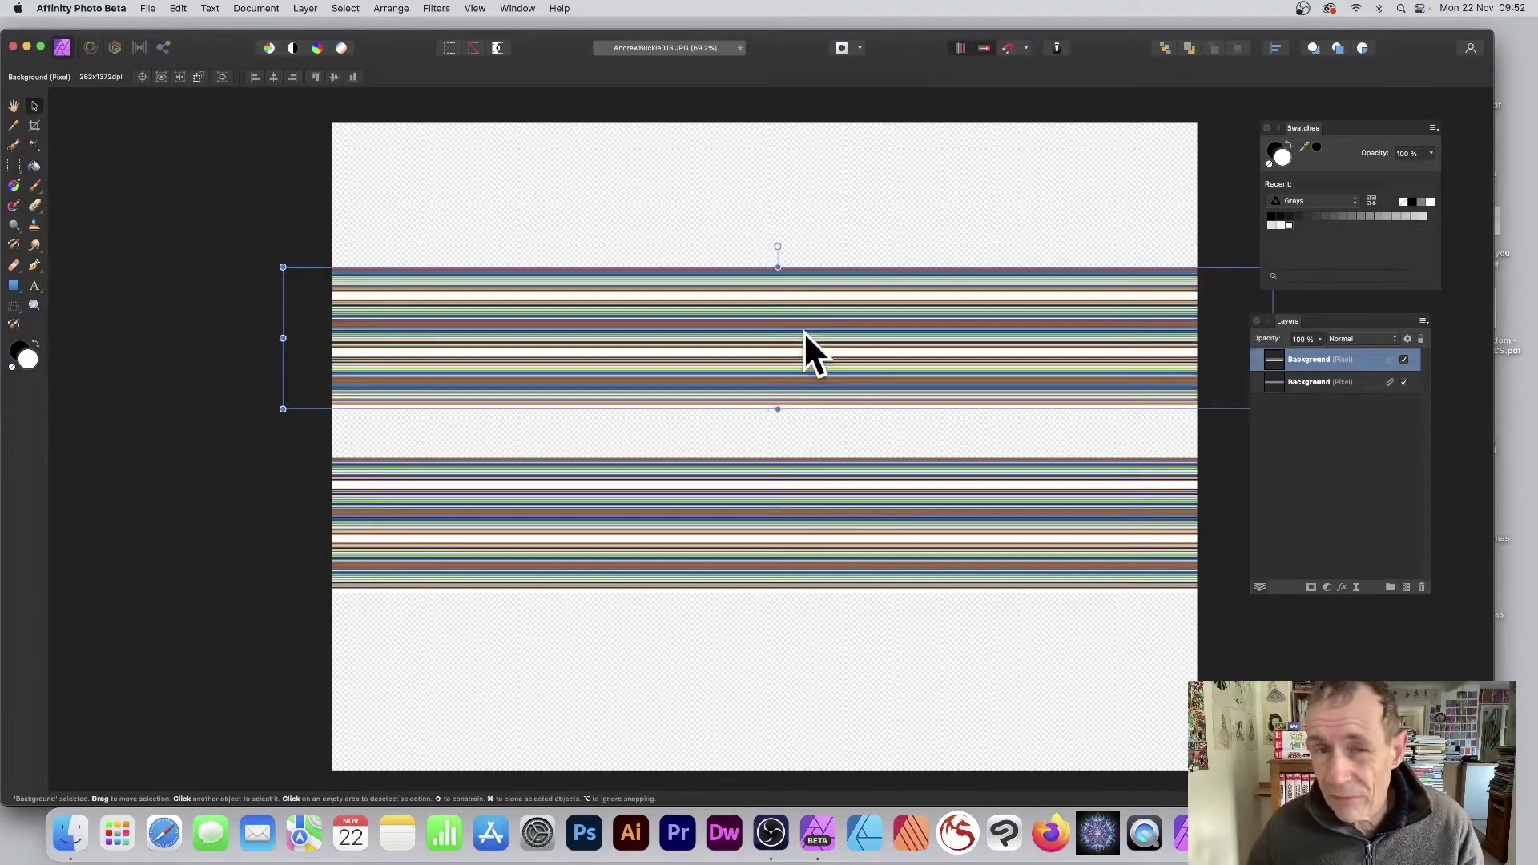
pyautogui.moveTo(776, 407); pyautogui.dragTo(772, 427)
pyautogui.moveTo(778, 268); pyautogui.dragTo(777, 230)
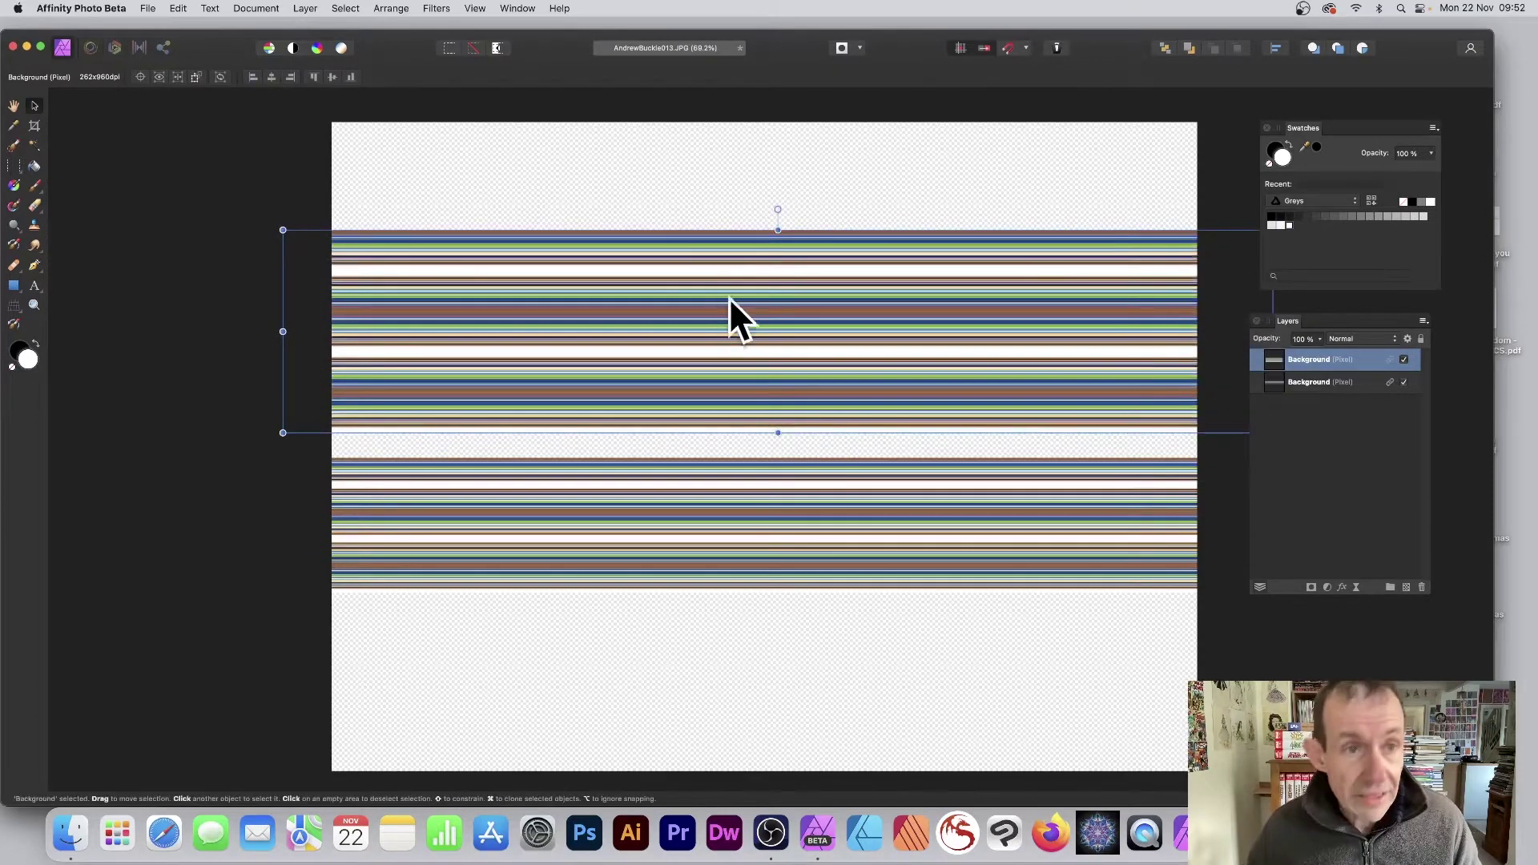
# - Add a linked duplicate, move it toward the top and rotate it into a diagonal band
pyautogui.click(305, 8)
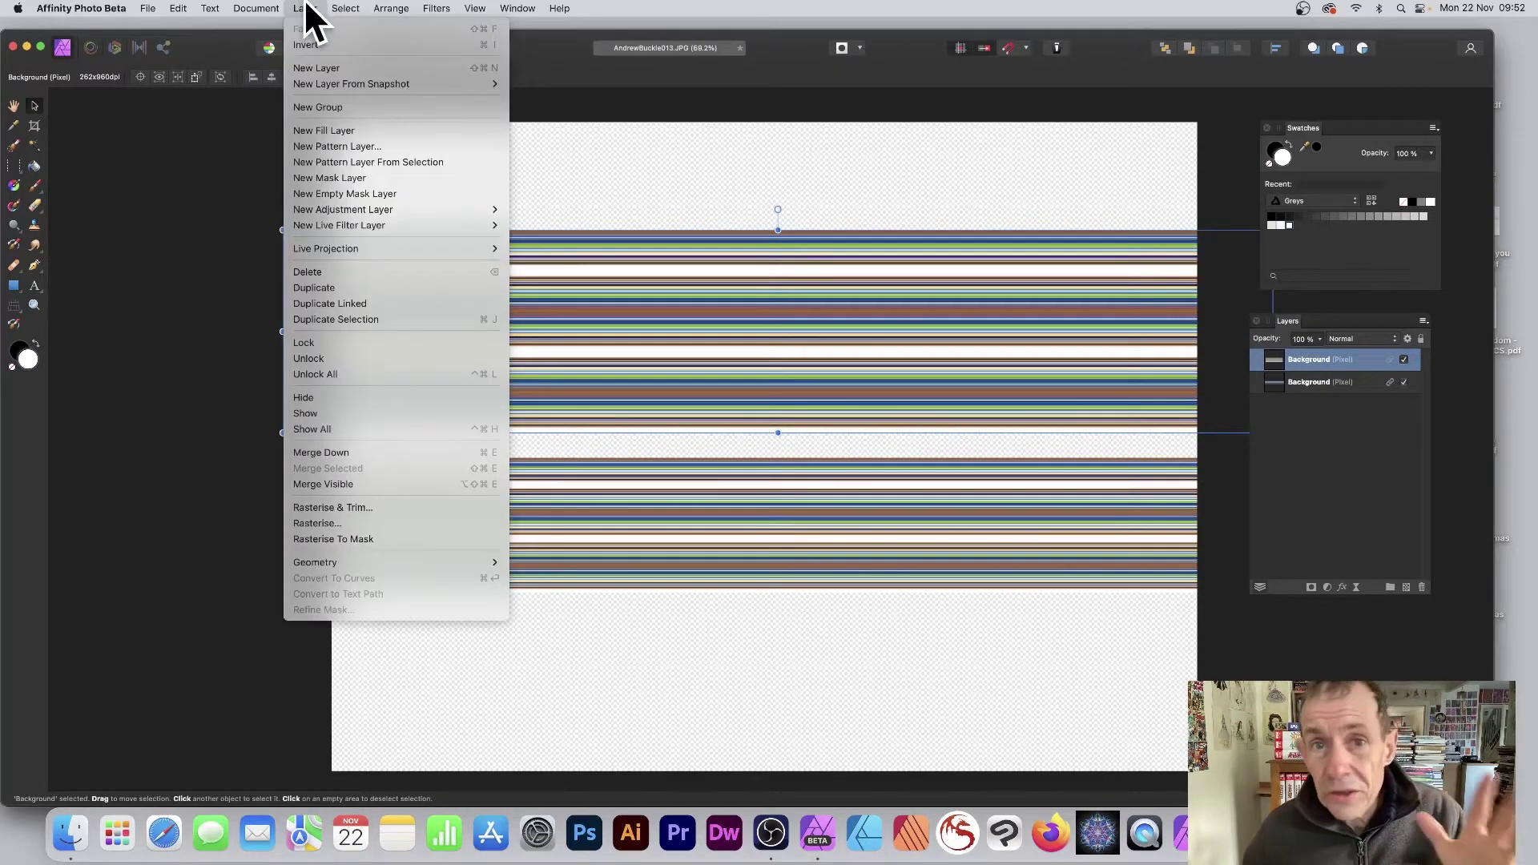
pyautogui.click(349, 303)
pyautogui.moveTo(719, 314); pyautogui.dragTo(718, 215)
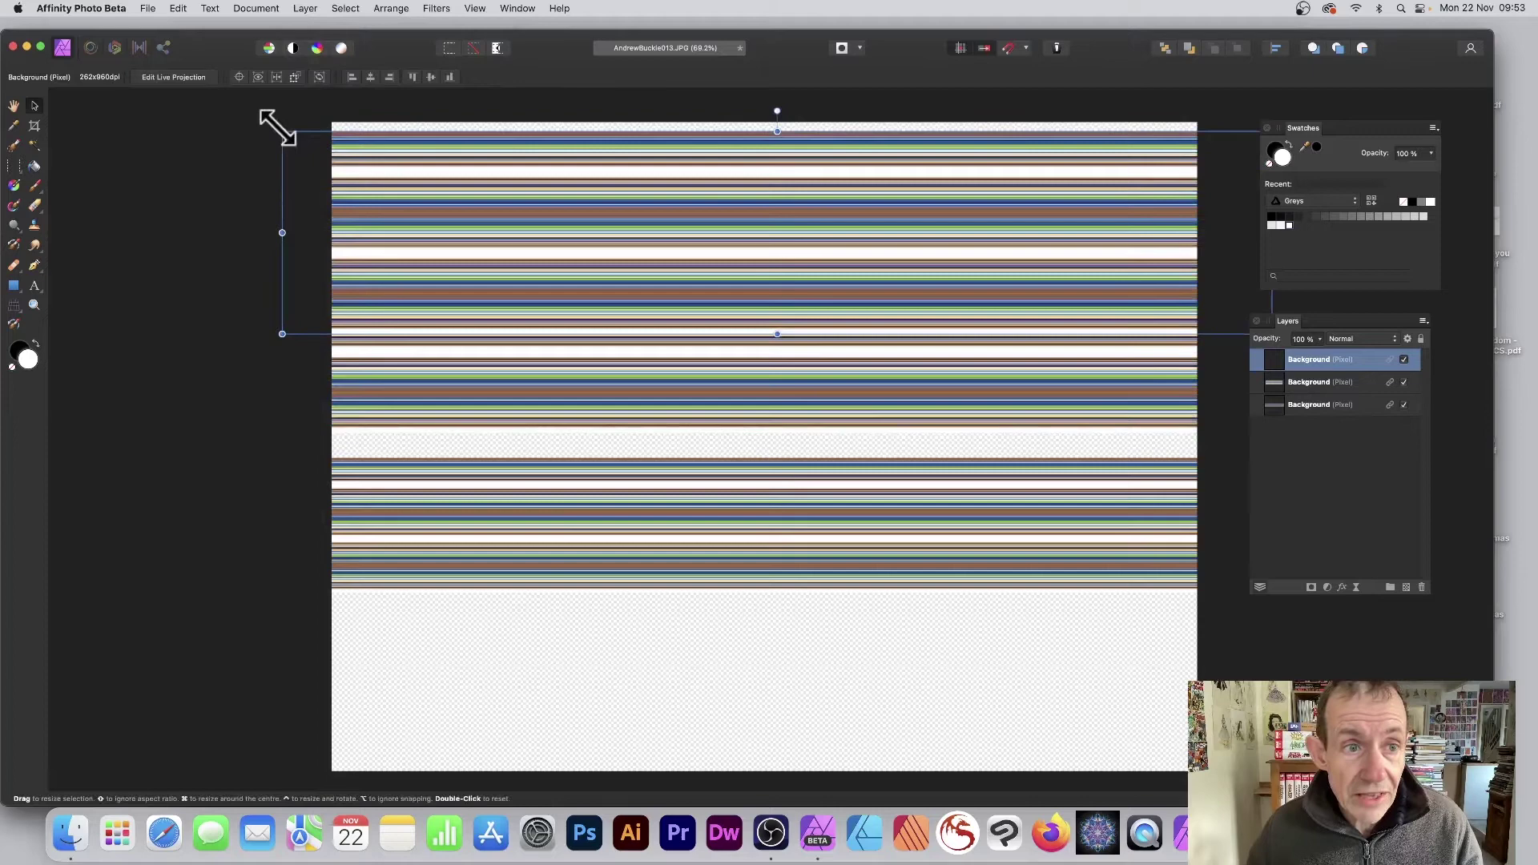
pyautogui.moveTo(275, 125); pyautogui.dragTo(388, 85)
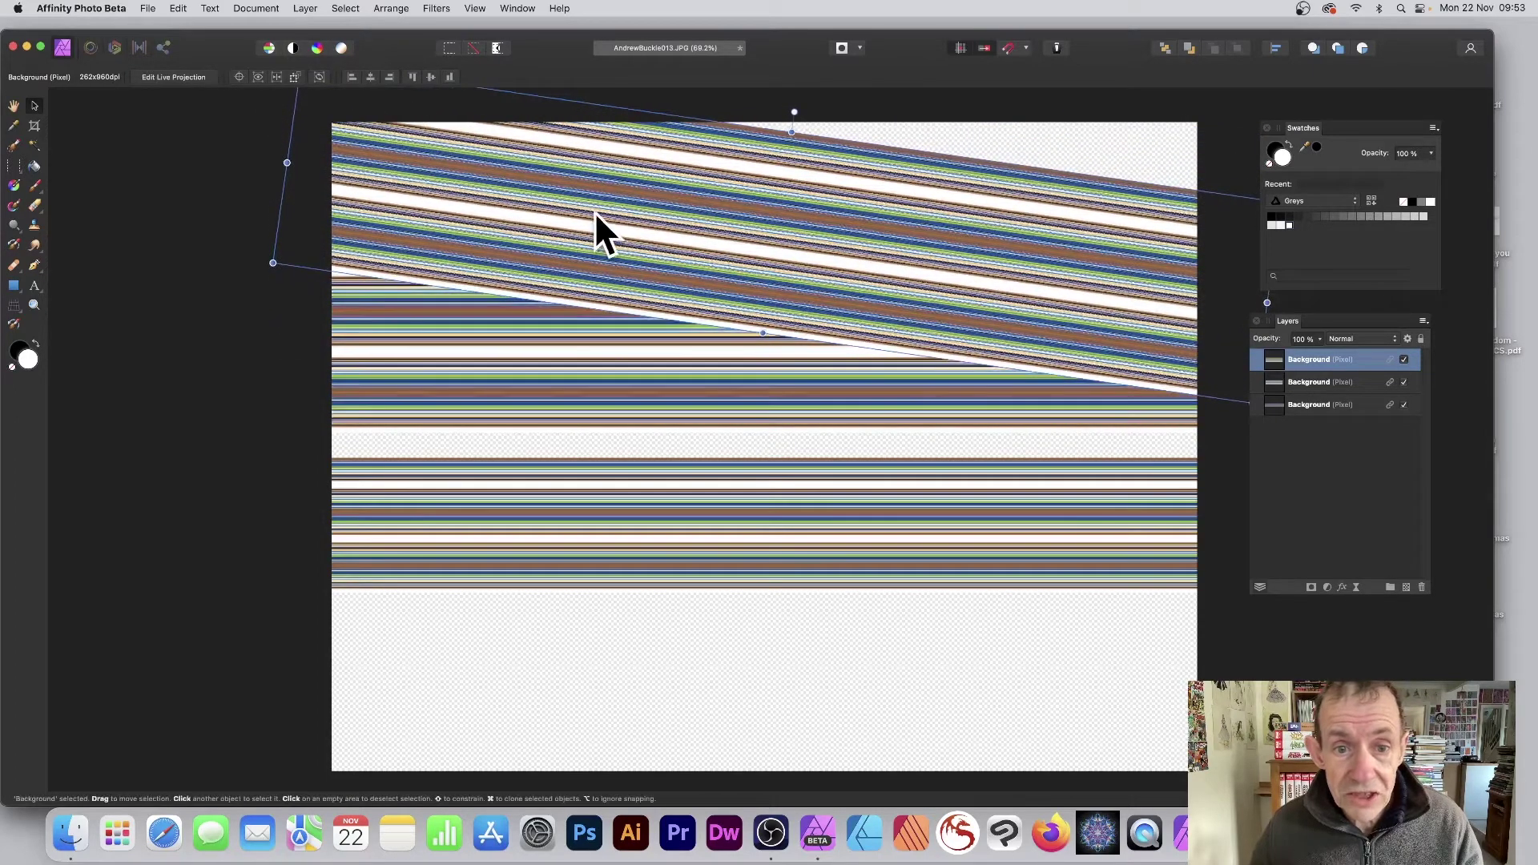
pyautogui.moveTo(594, 209); pyautogui.dragTo(588, 207)
# - Add a fourth linked duplicate and move it down the canvas
pyautogui.click(312, 8)
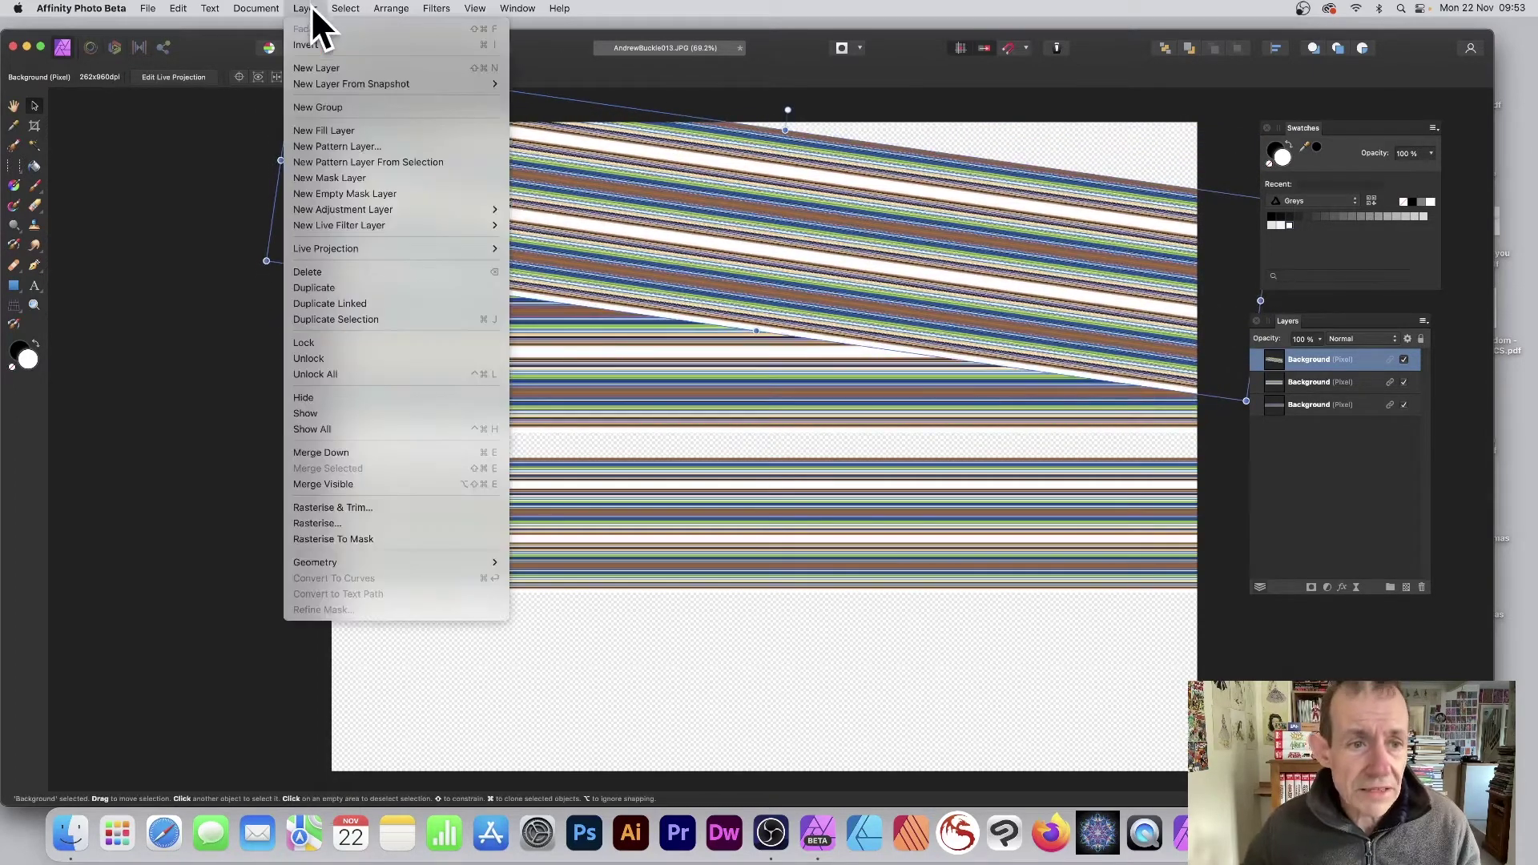
pyautogui.click(350, 305)
pyautogui.moveTo(649, 237); pyautogui.dragTo(621, 604)
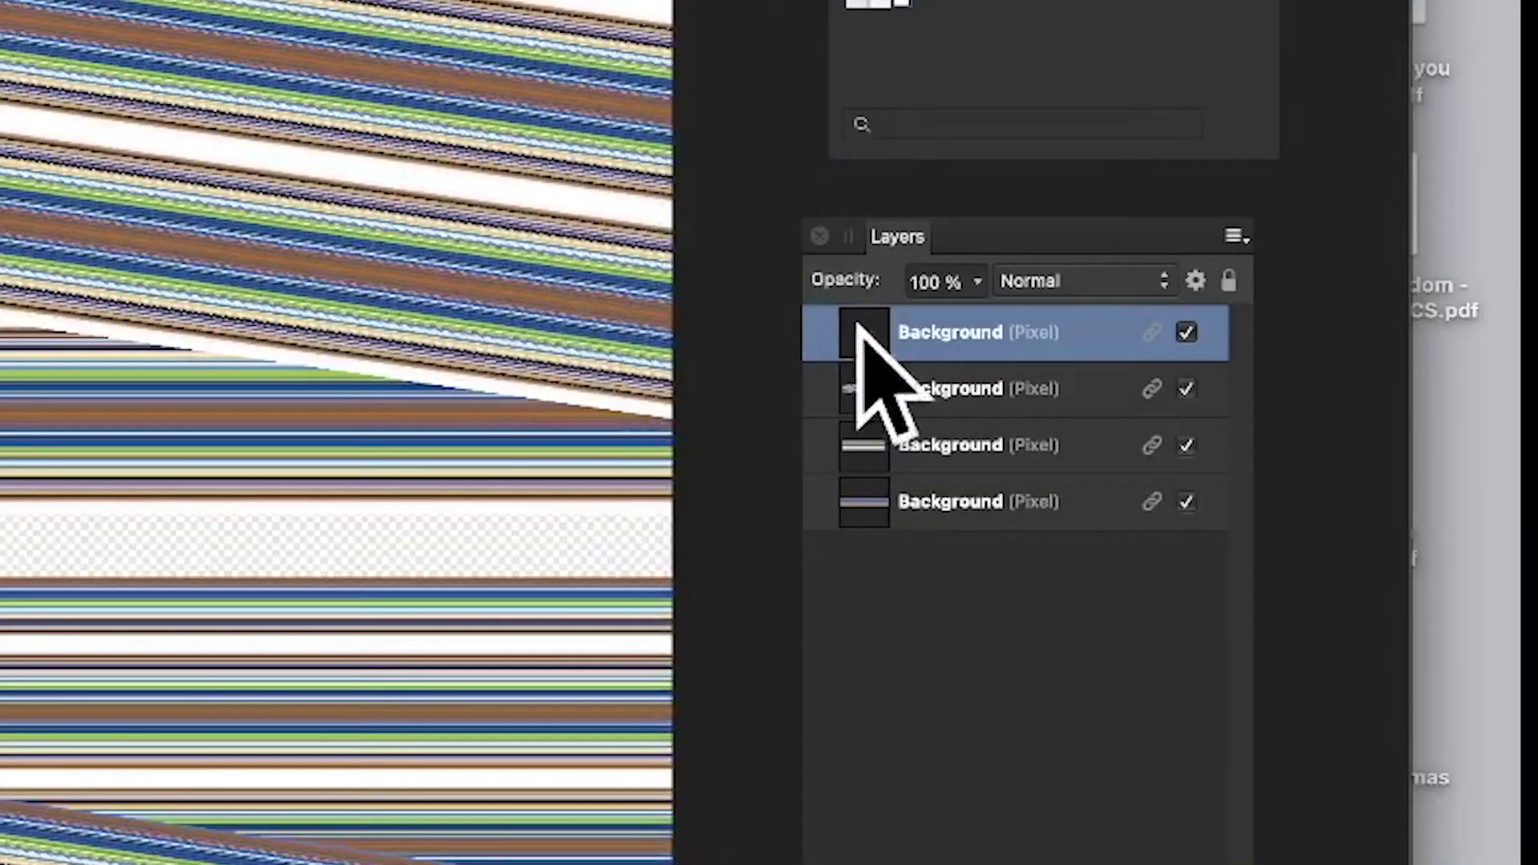
# - Linked-duplicate all four striped layers and move the top copy down and left
pyautogui.keyDown('shift'); pyautogui.click(970, 487); pyautogui.keyUp('shift')
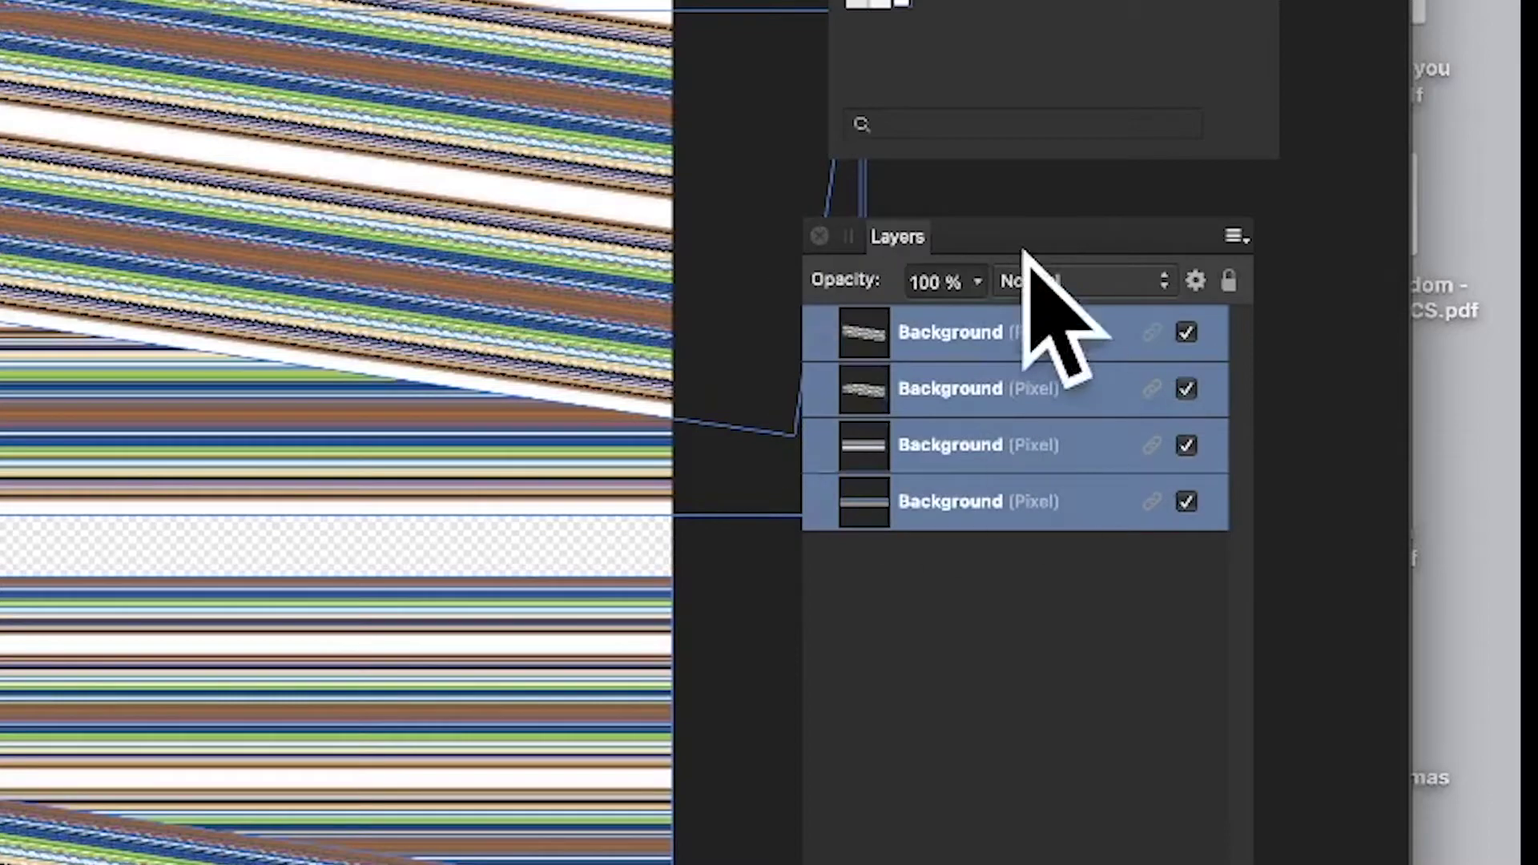
pyautogui.click(304, 8)
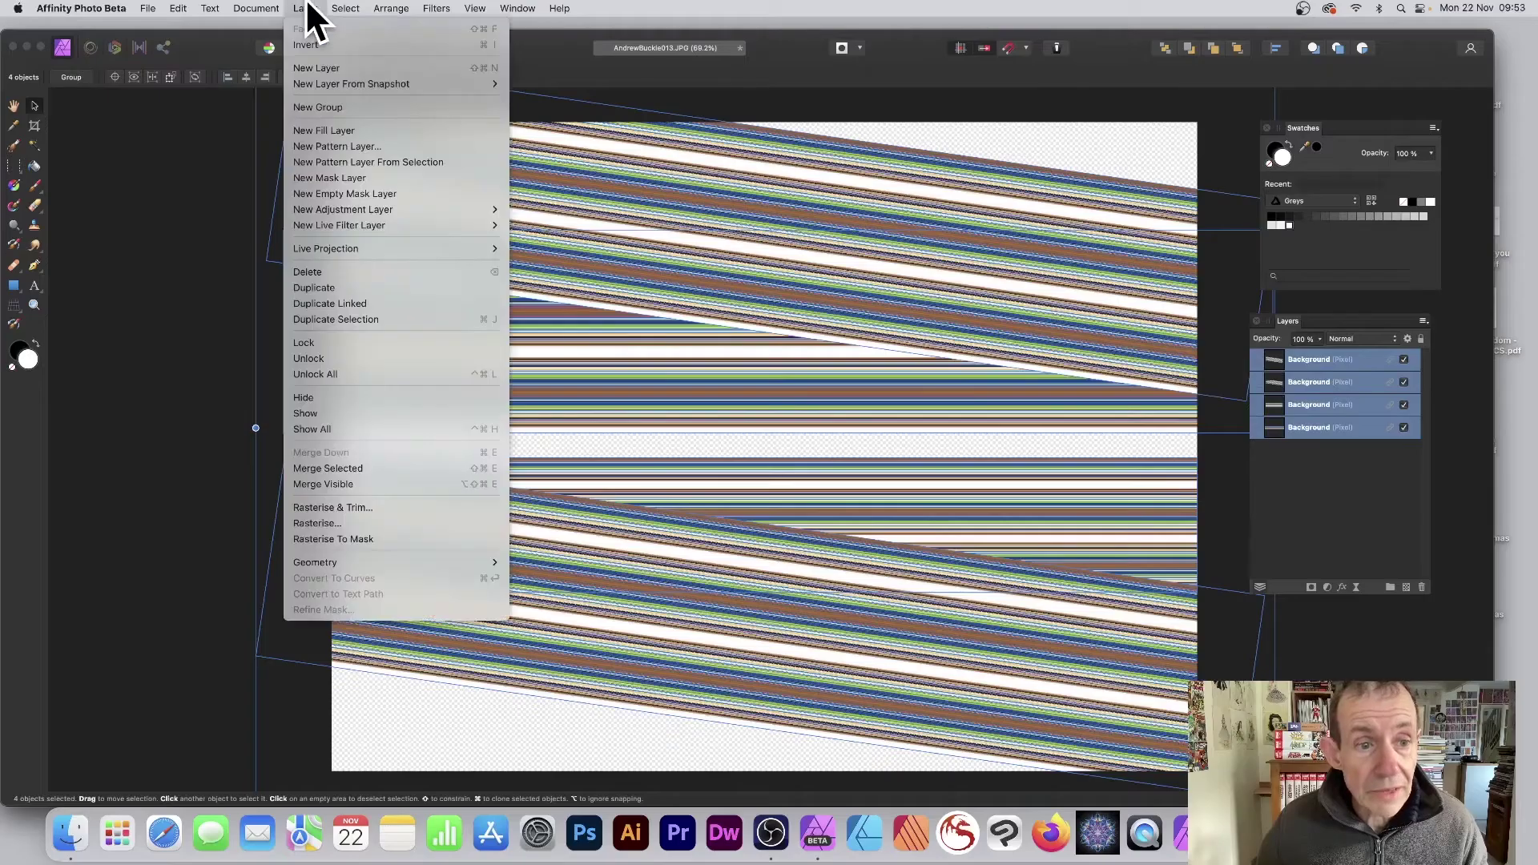
pyautogui.click(345, 302)
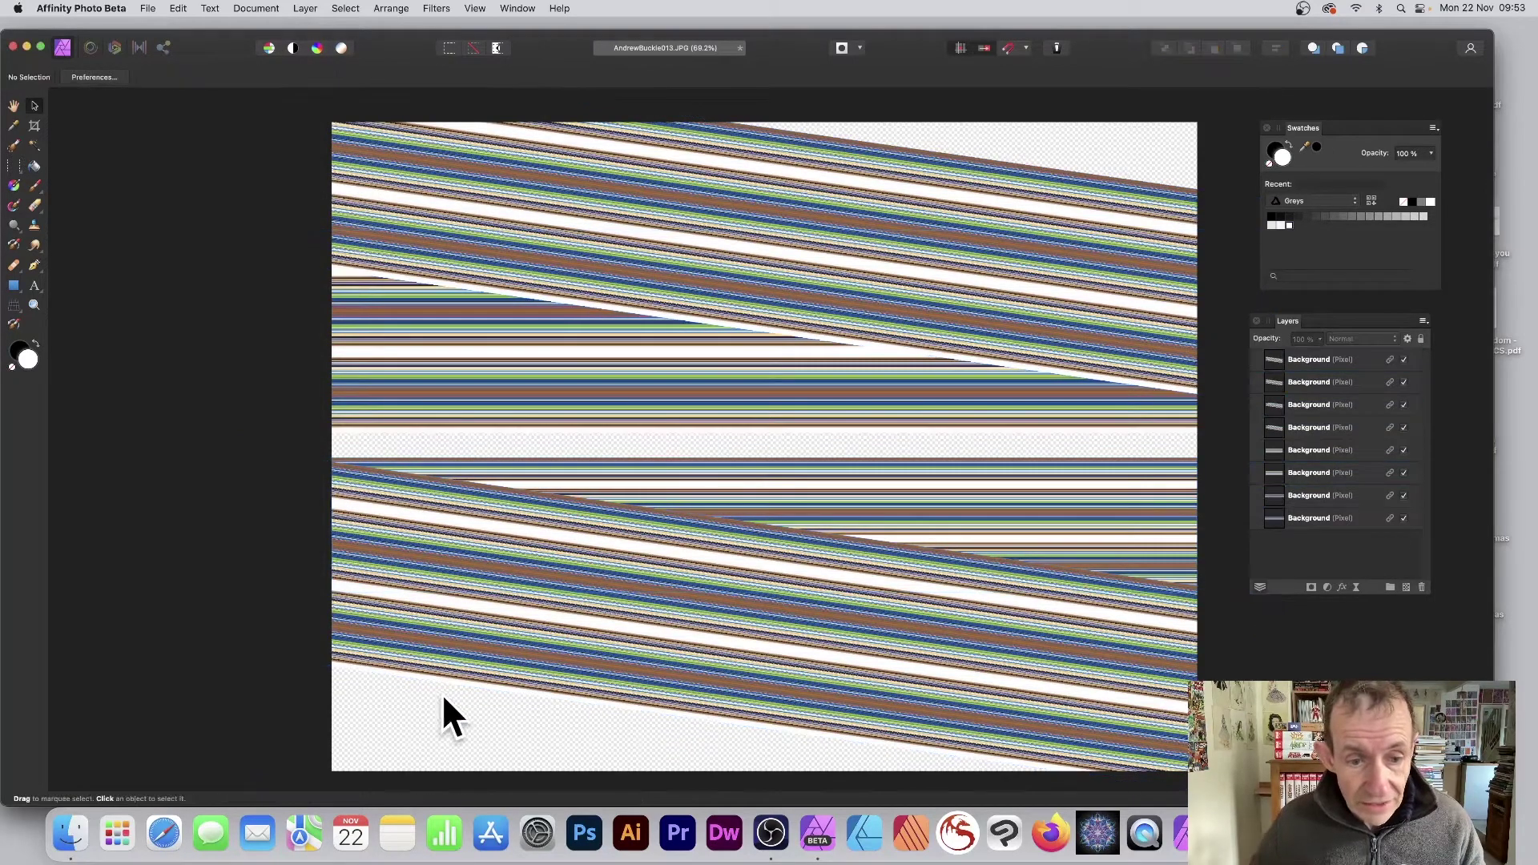
pyautogui.moveTo(529, 531); pyautogui.dragTo(433, 632)
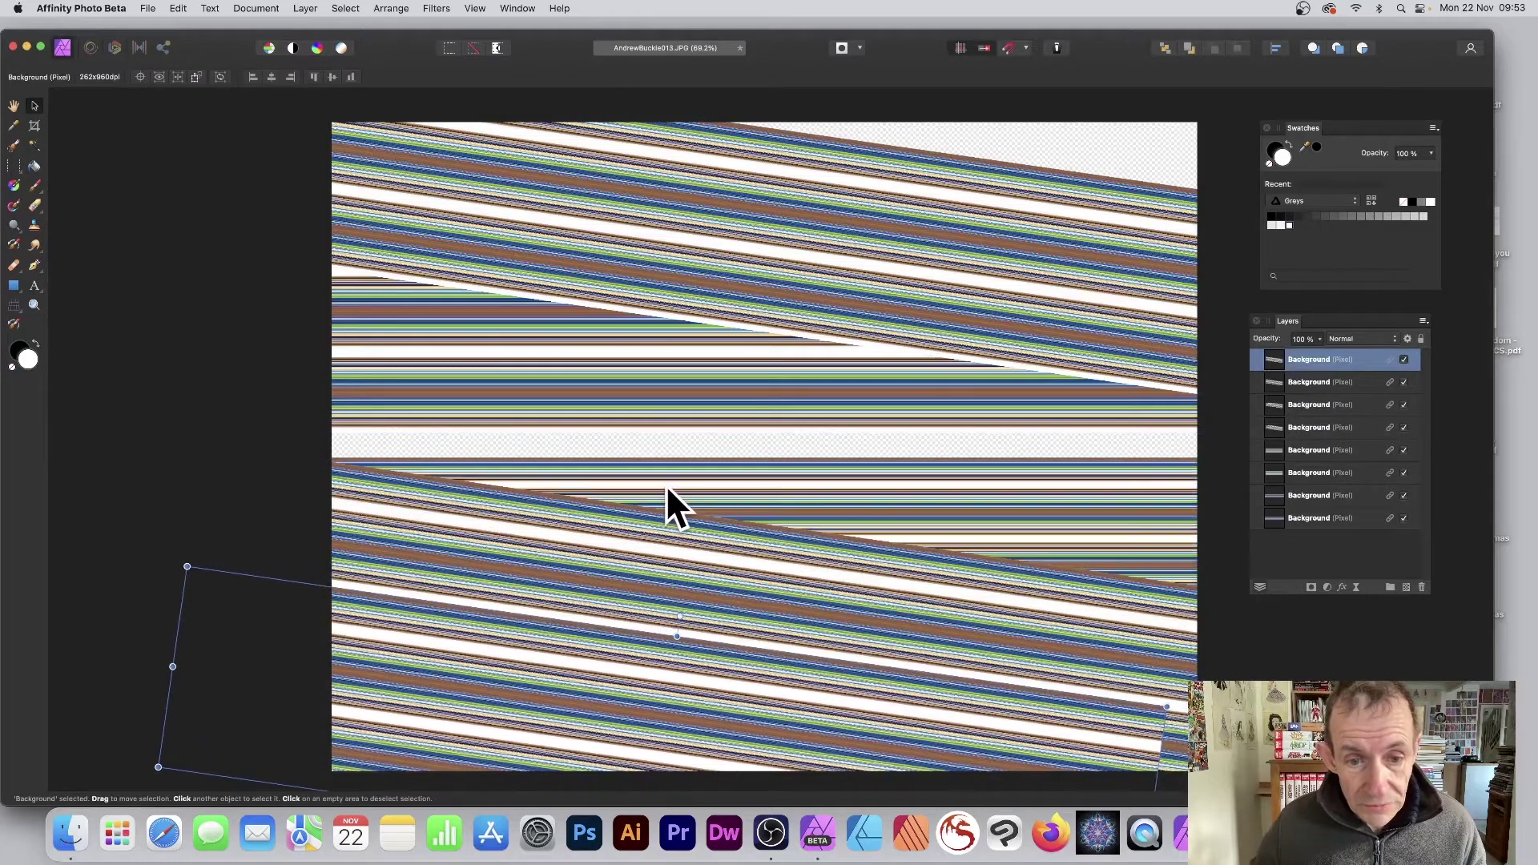
# - Rotate another stripe layer to tilt up-right, then shift it up and left
pyautogui.click(666, 484)
pyautogui.click(671, 350)
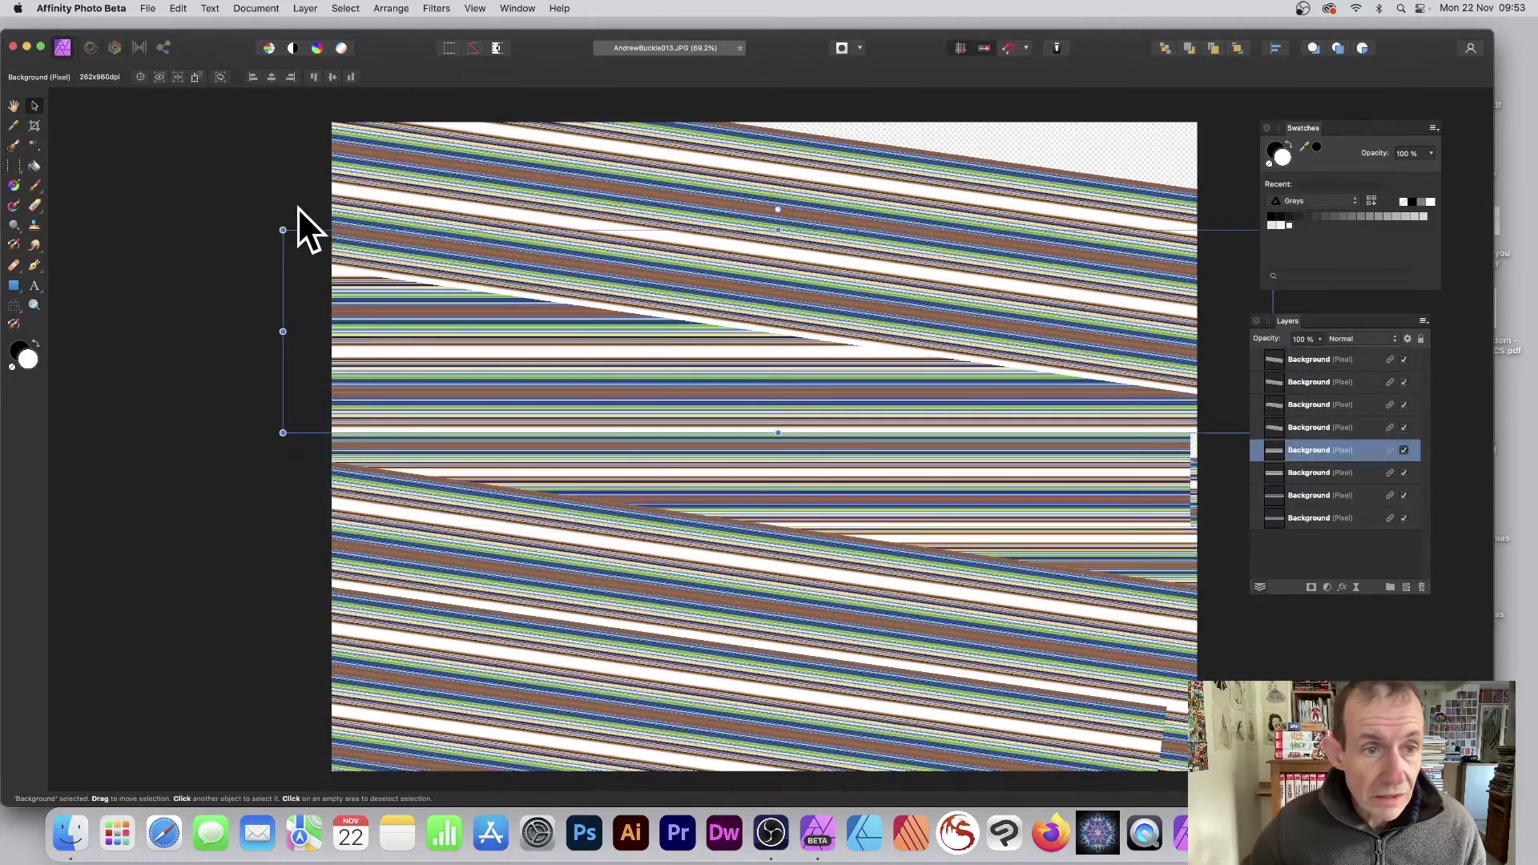
pyautogui.moveTo(282, 216); pyautogui.dragTo(521, 240)
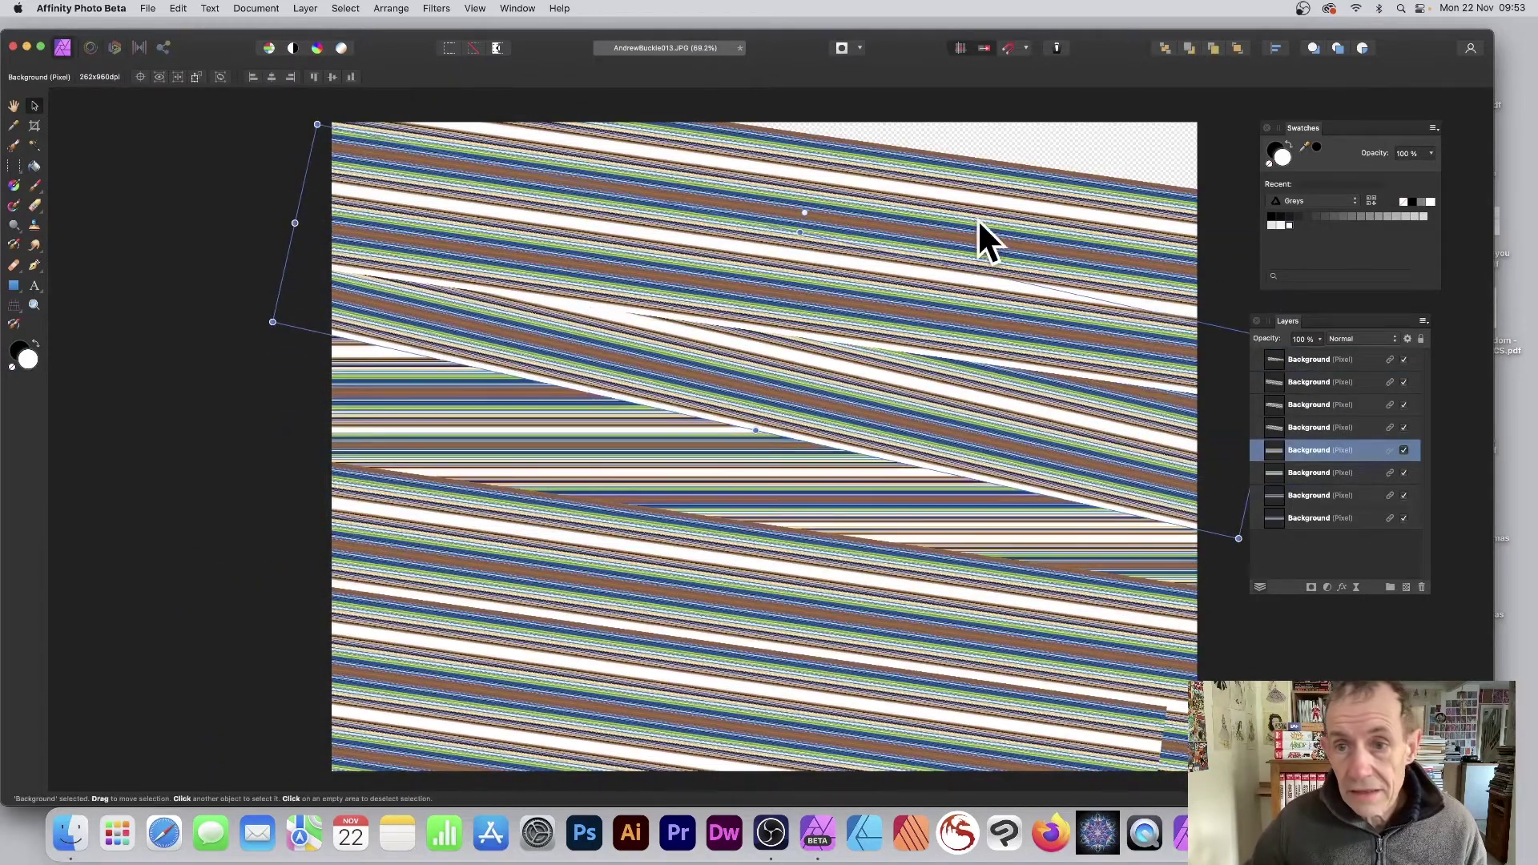
pyautogui.click(1041, 240)
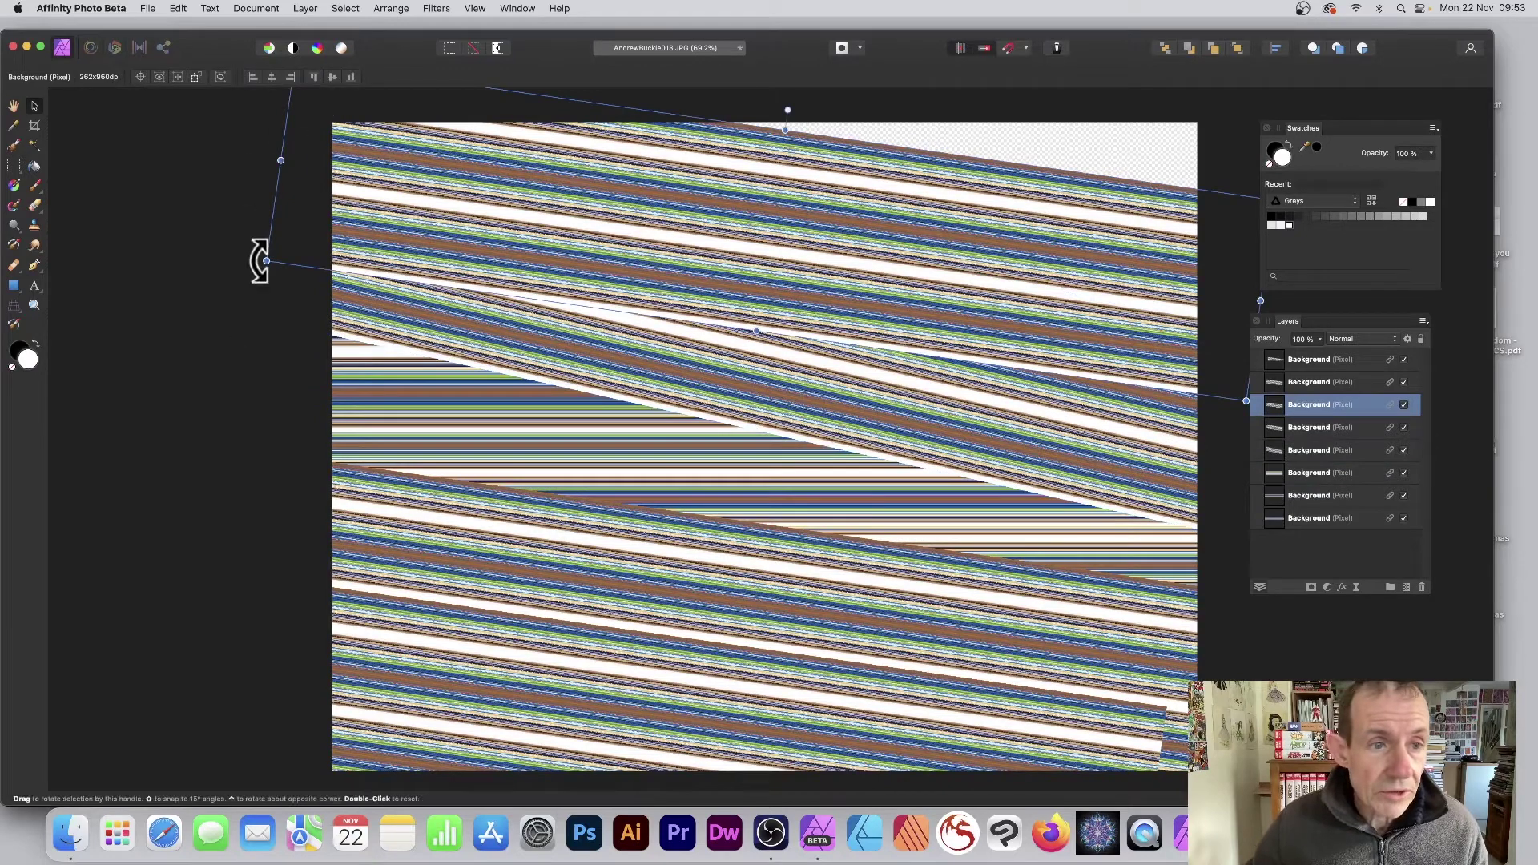
pyautogui.moveTo(264, 261); pyautogui.dragTo(329, 445)
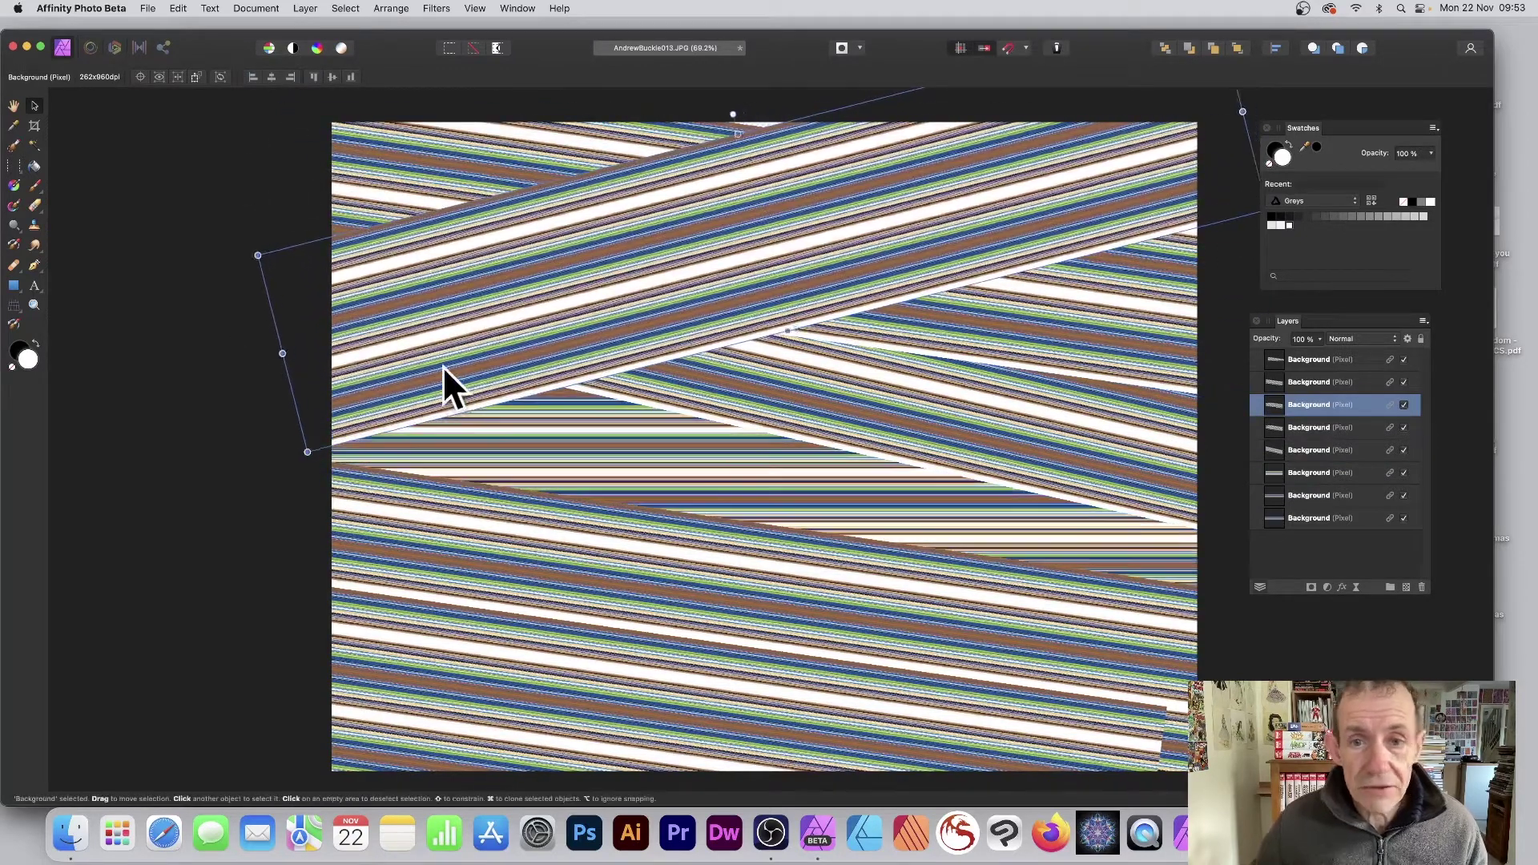
pyautogui.moveTo(443, 367); pyautogui.dragTo(412, 343)
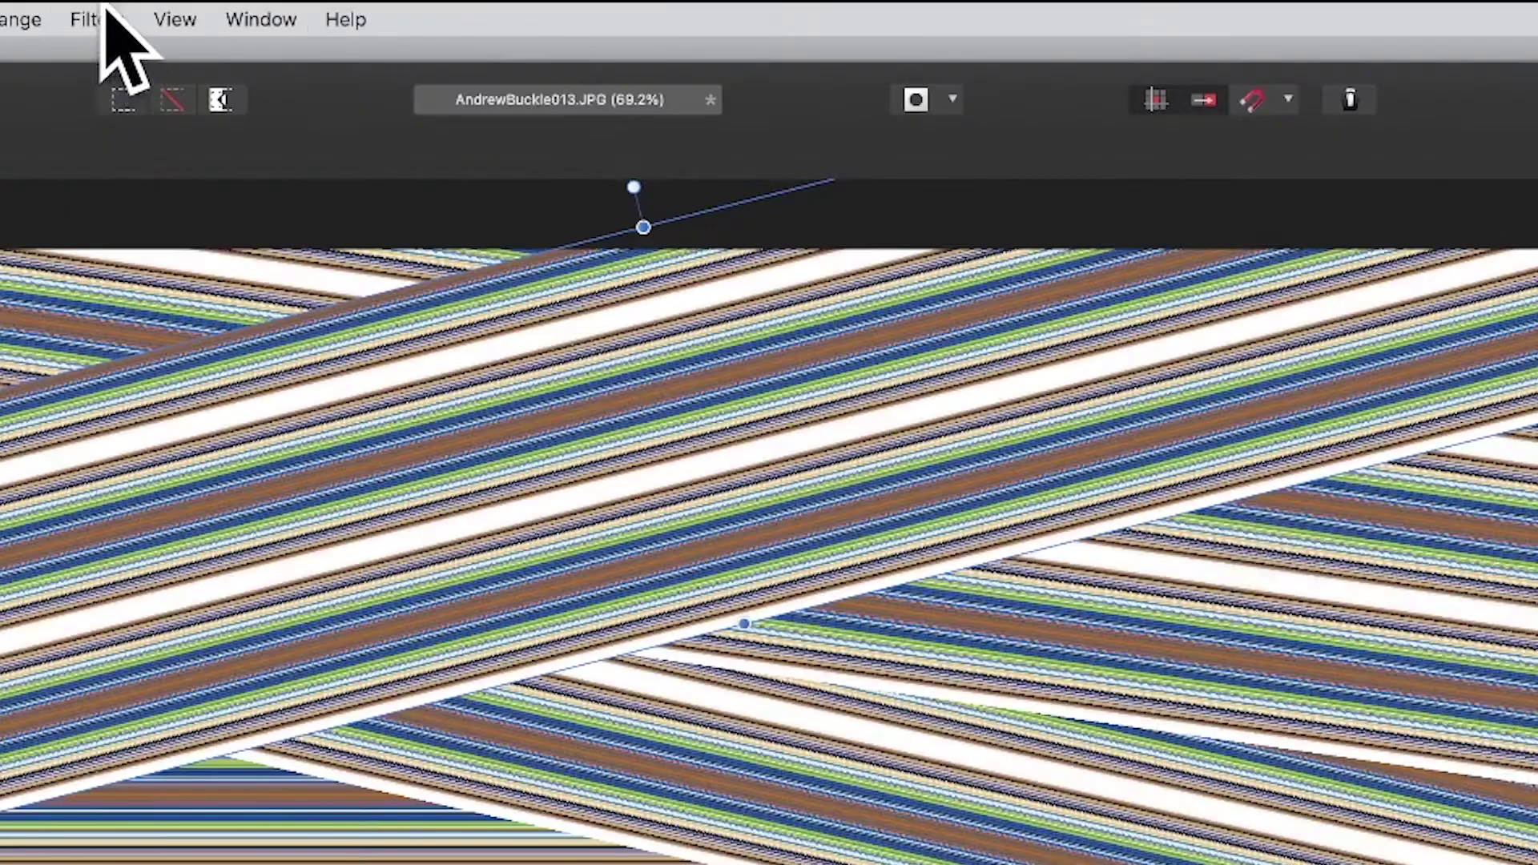
# - Apply a Shear filter with its curve dragged into waves to bend the stripes
pyautogui.click(104, 13)
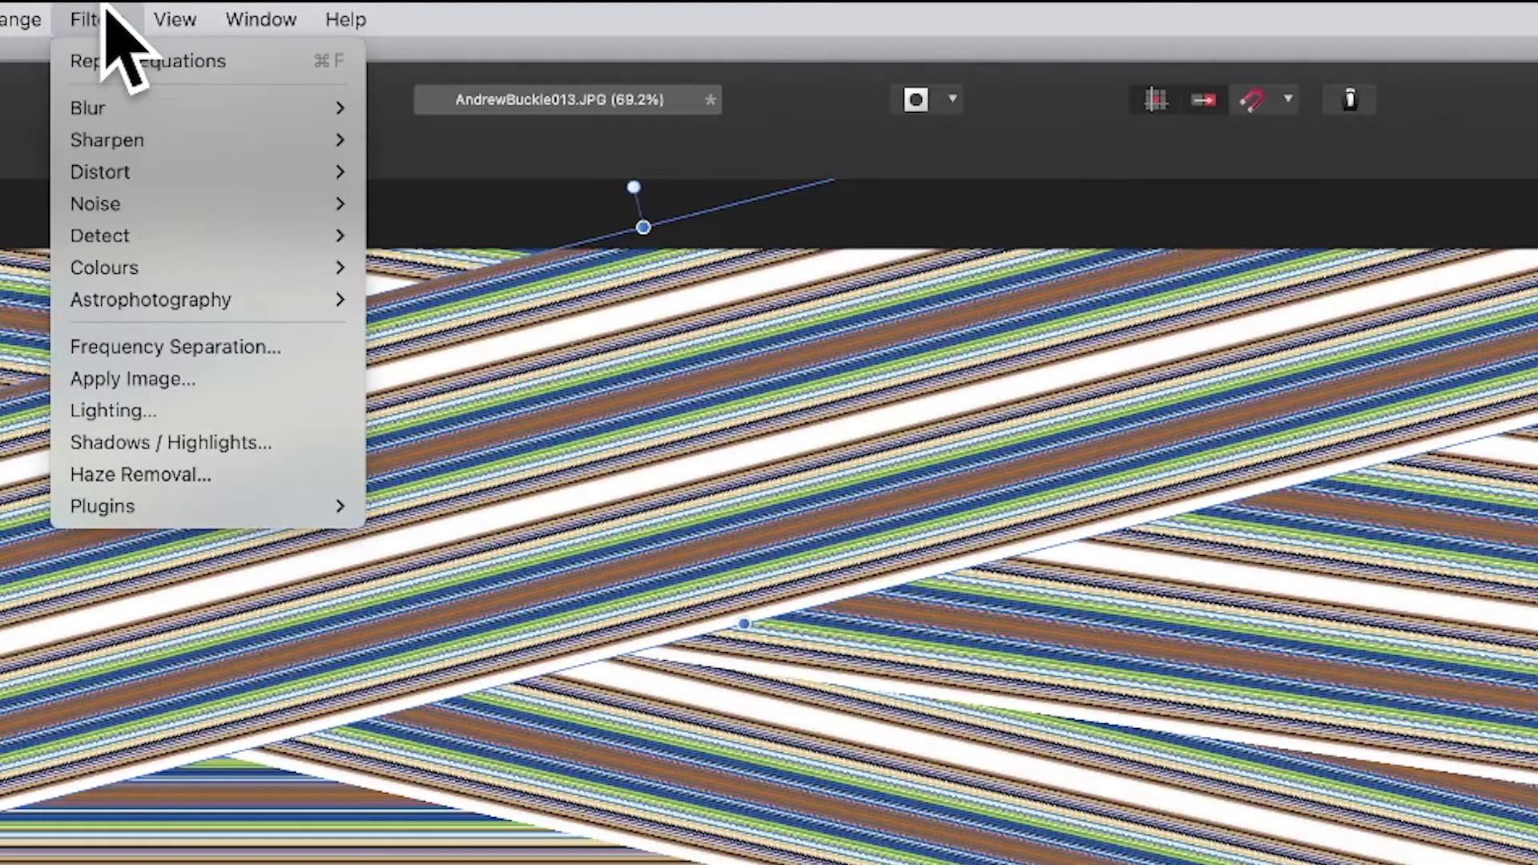
pyautogui.moveTo(98, 160)
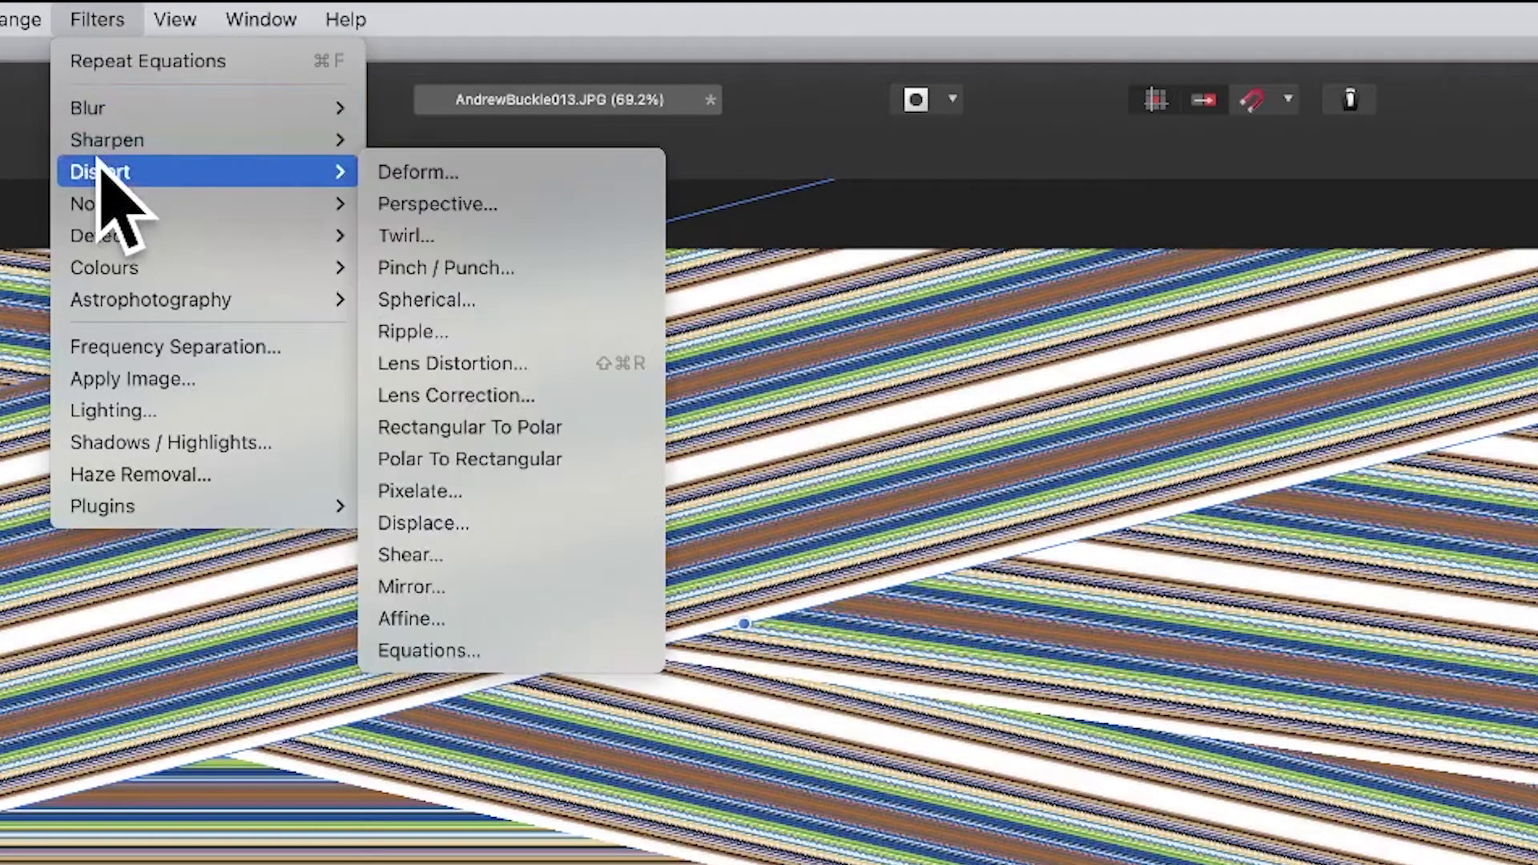
pyautogui.click(481, 556)
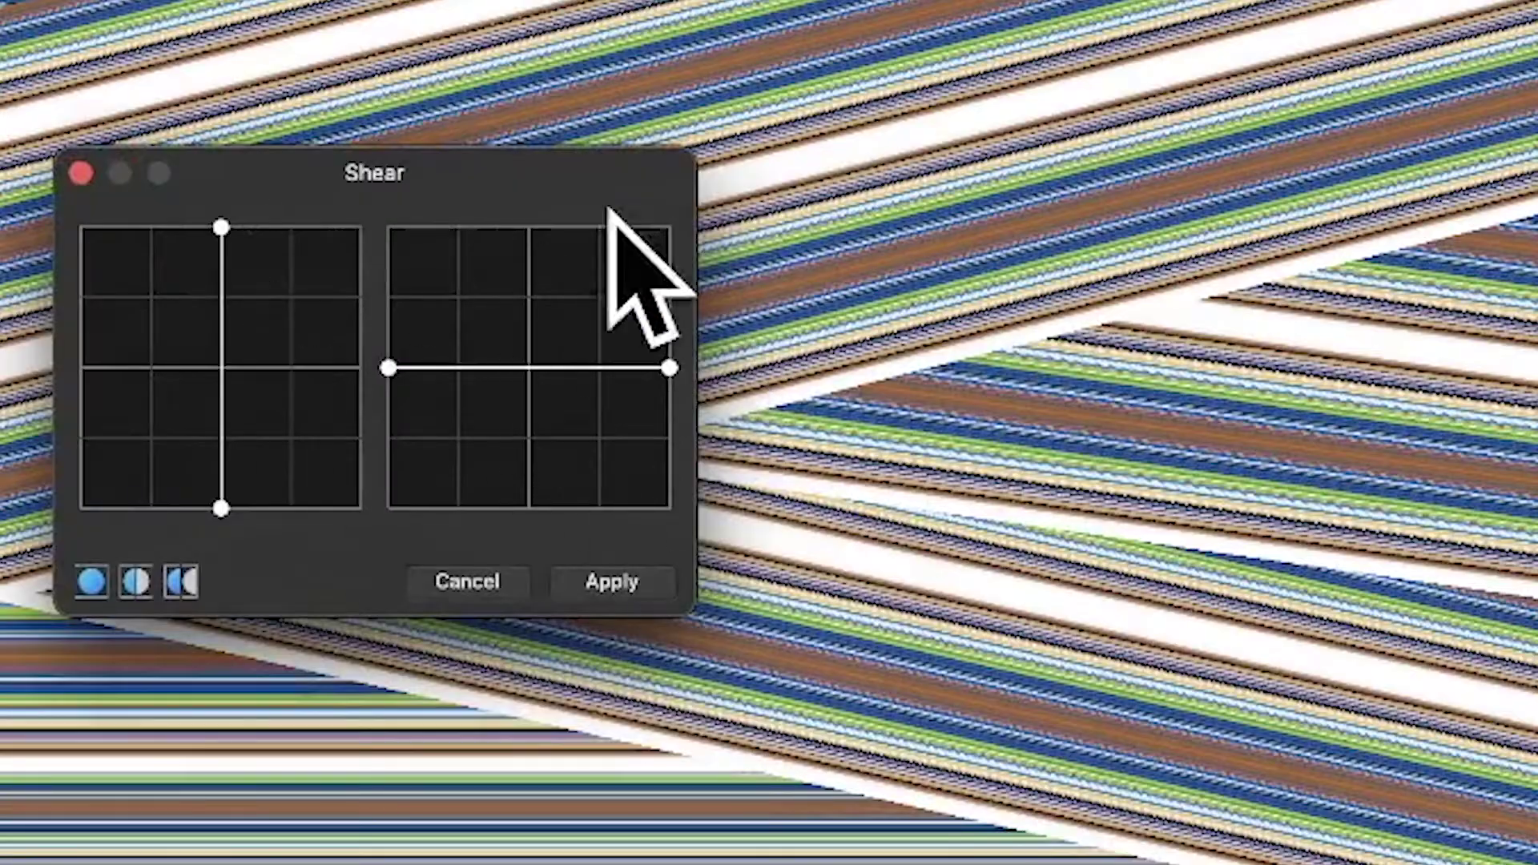
pyautogui.moveTo(428, 367)
pyautogui.mouseDown()
pyautogui.moveTo(422, 320)
pyautogui.moveTo(407, 325)
pyautogui.moveTo(419, 315)
pyautogui.moveTo(424, 345)
pyautogui.mouseUp()
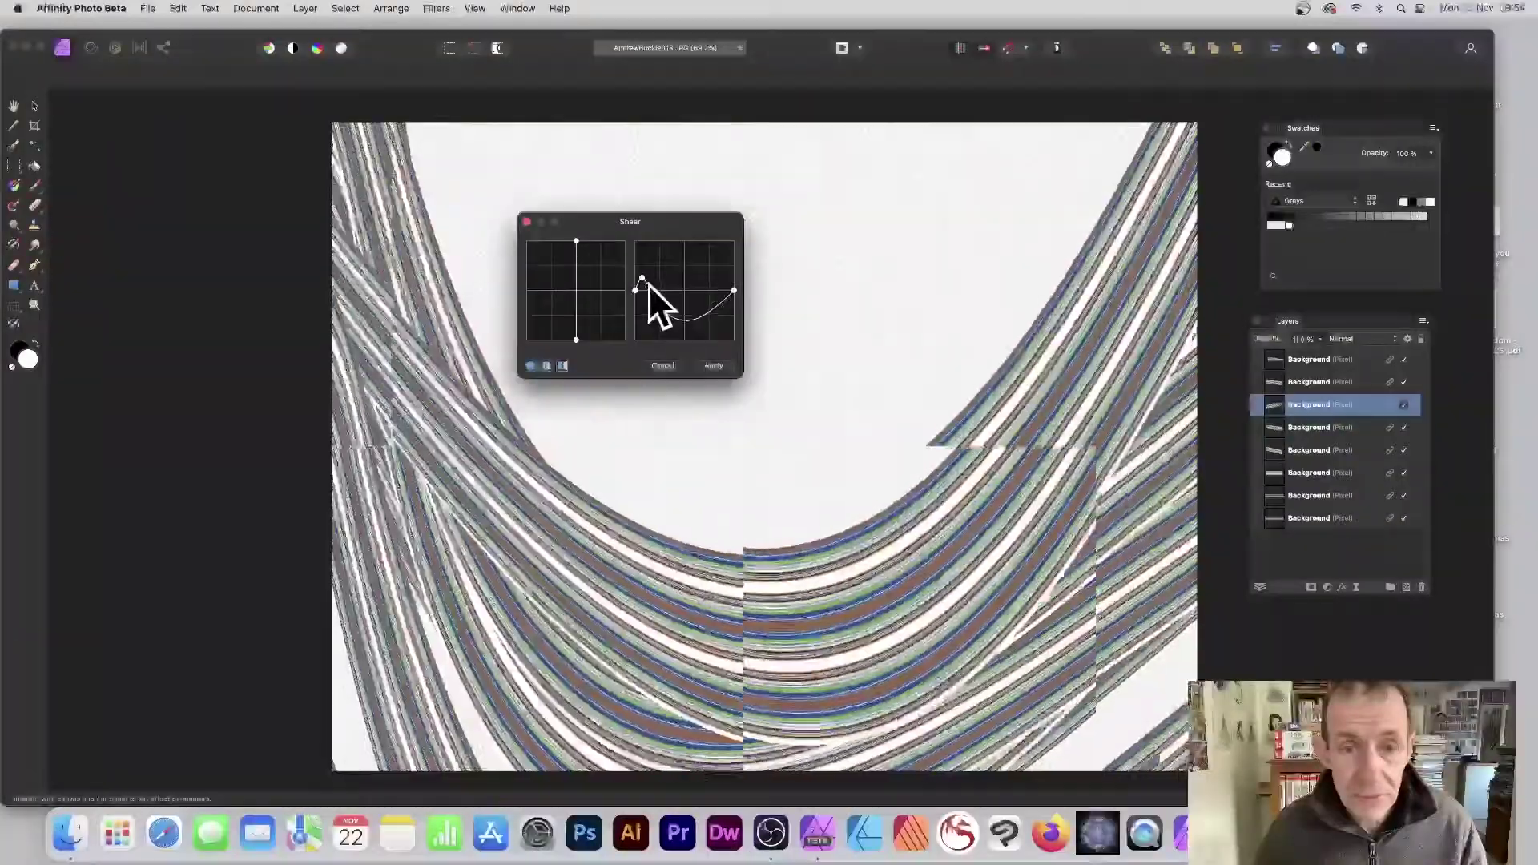
pyautogui.moveTo(649, 283)
pyautogui.mouseDown()
pyautogui.moveTo(652, 300)
pyautogui.moveTo(676, 277)
pyautogui.moveTo(681, 312)
pyautogui.moveTo(695, 271)
pyautogui.moveTo(707, 296)
pyautogui.moveTo(717, 264)
pyautogui.moveTo(658, 270)
pyautogui.mouseUp()
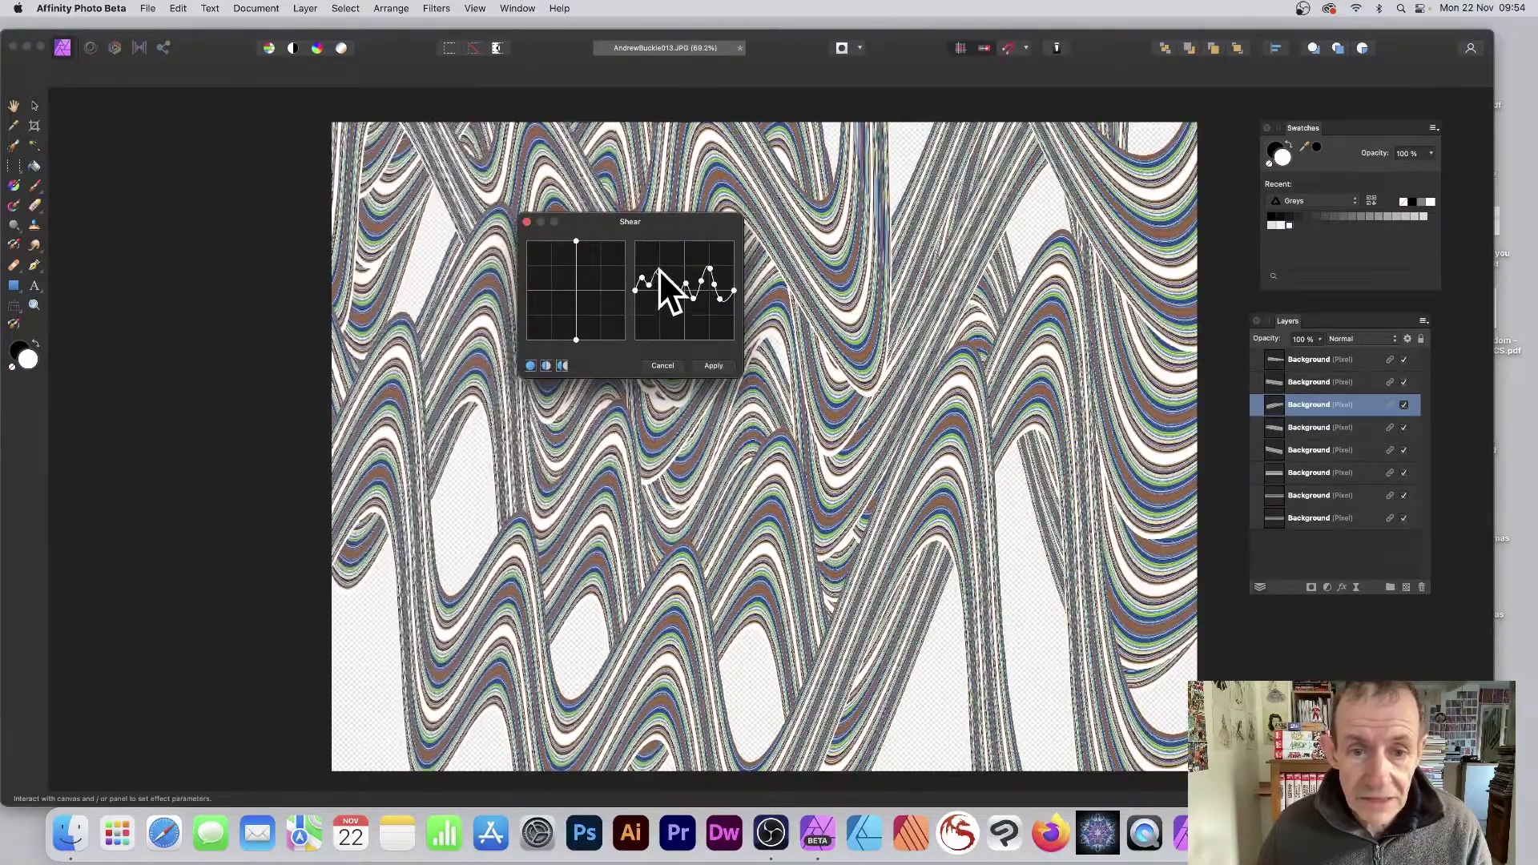
pyautogui.click(717, 366)
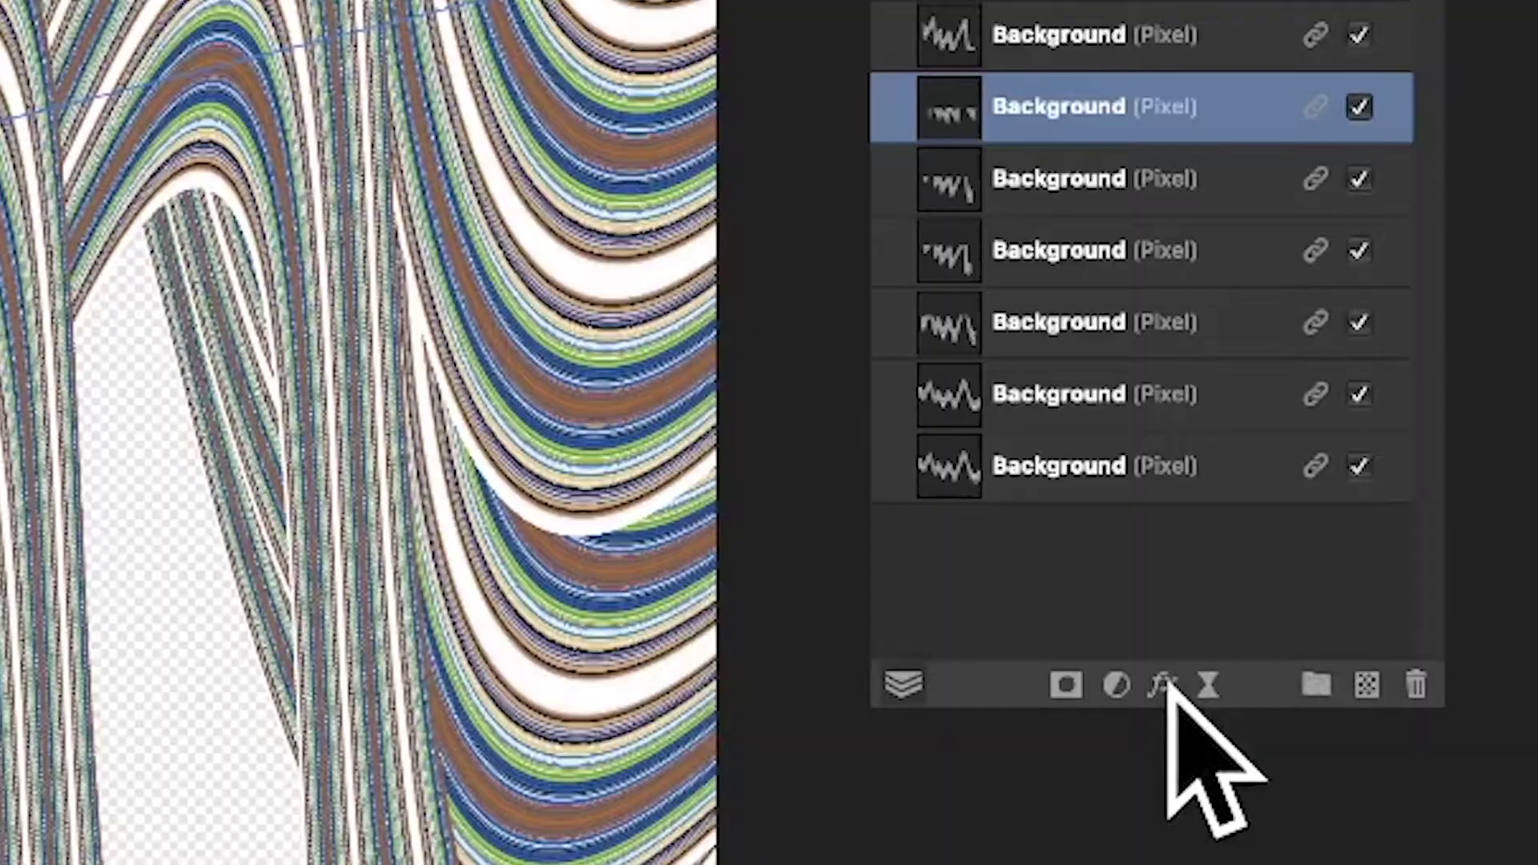
# - Enable Outer Shadow in layer effects: radius 19.4 px, offset 43 px, intensity 92%
pyautogui.click(1163, 685)
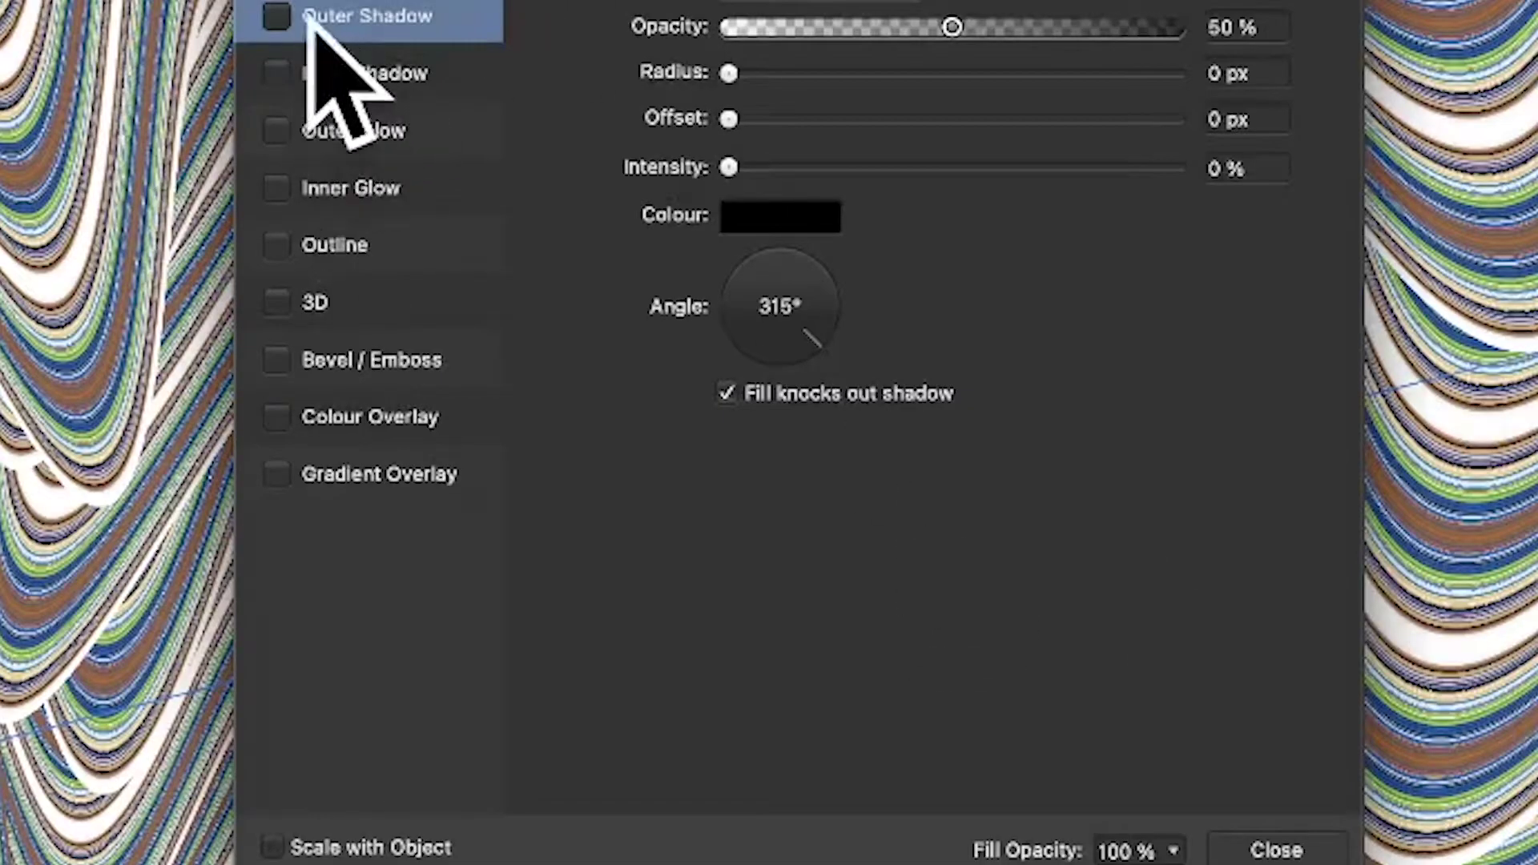
pyautogui.click(279, 17)
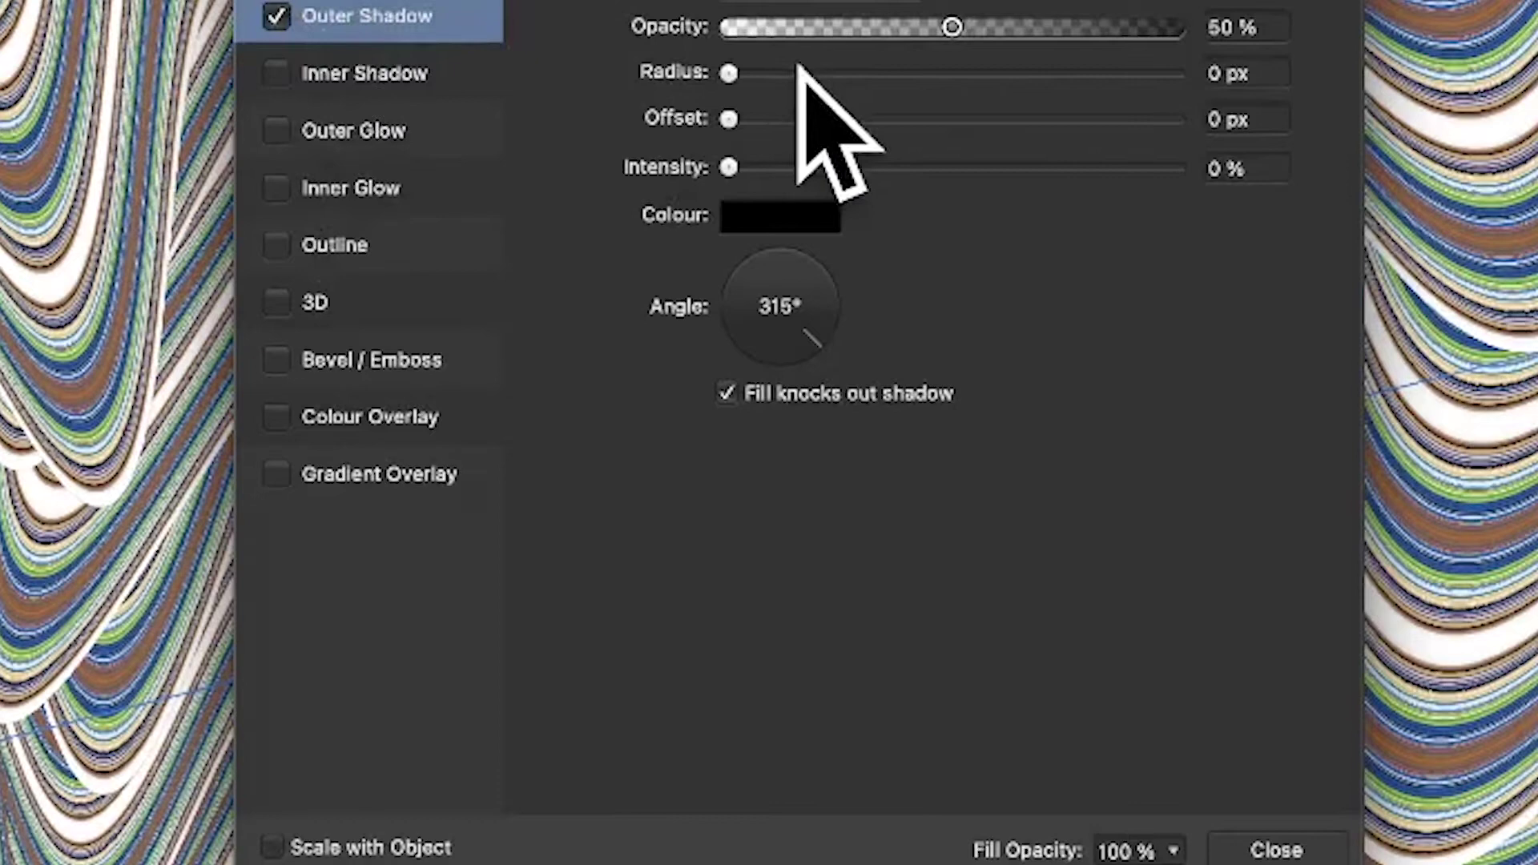
pyautogui.moveTo(798, 70); pyautogui.dragTo(1028, 120)
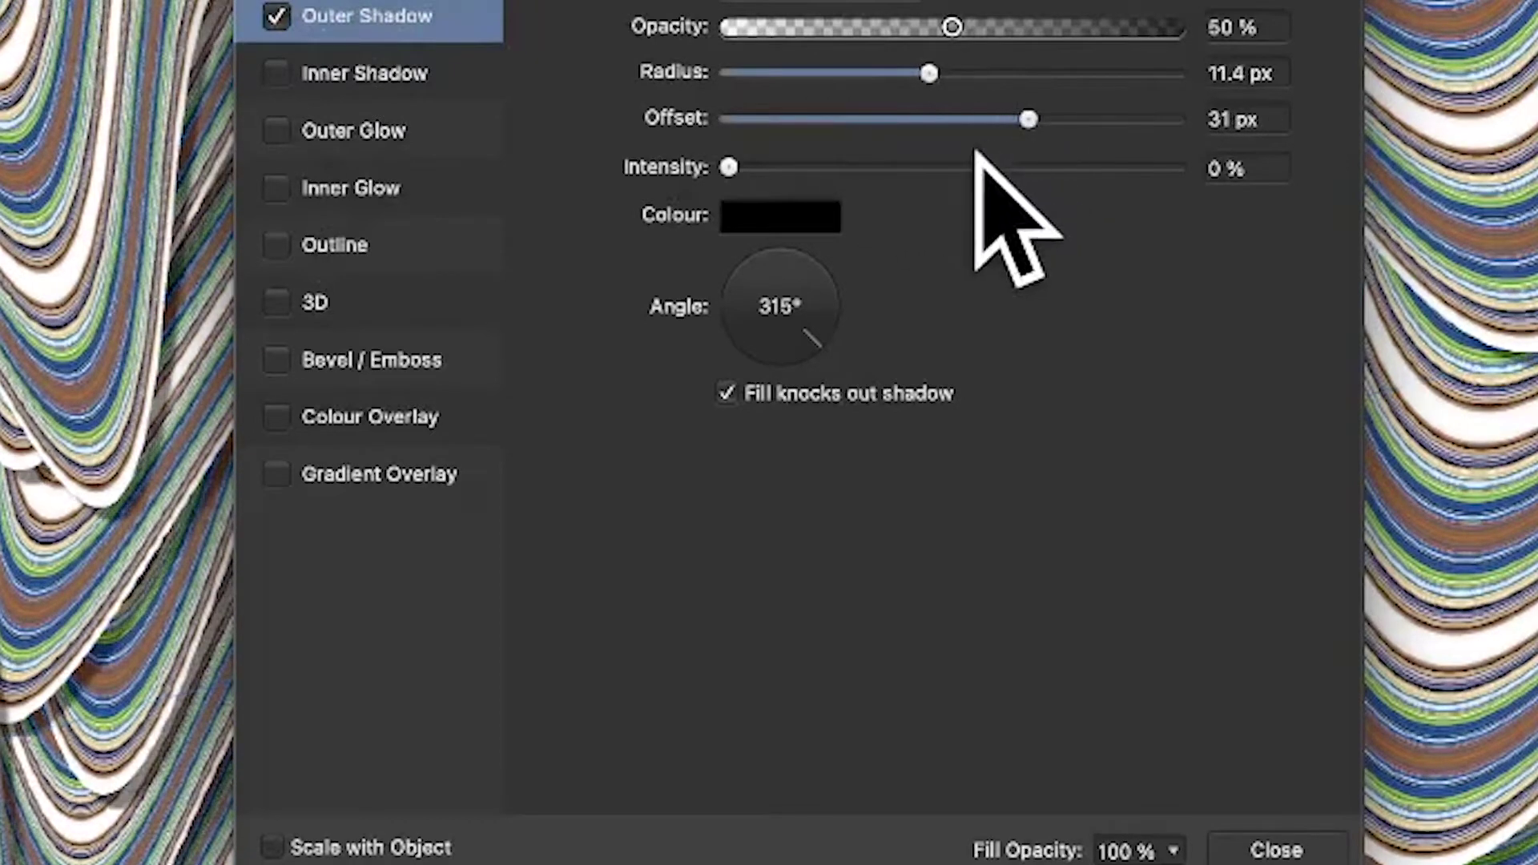
pyautogui.moveTo(977, 166); pyautogui.dragTo(1141, 166)
pyautogui.moveTo(1029, 119); pyautogui.dragTo(1089, 119)
pyautogui.moveTo(929, 73); pyautogui.dragTo(969, 73)
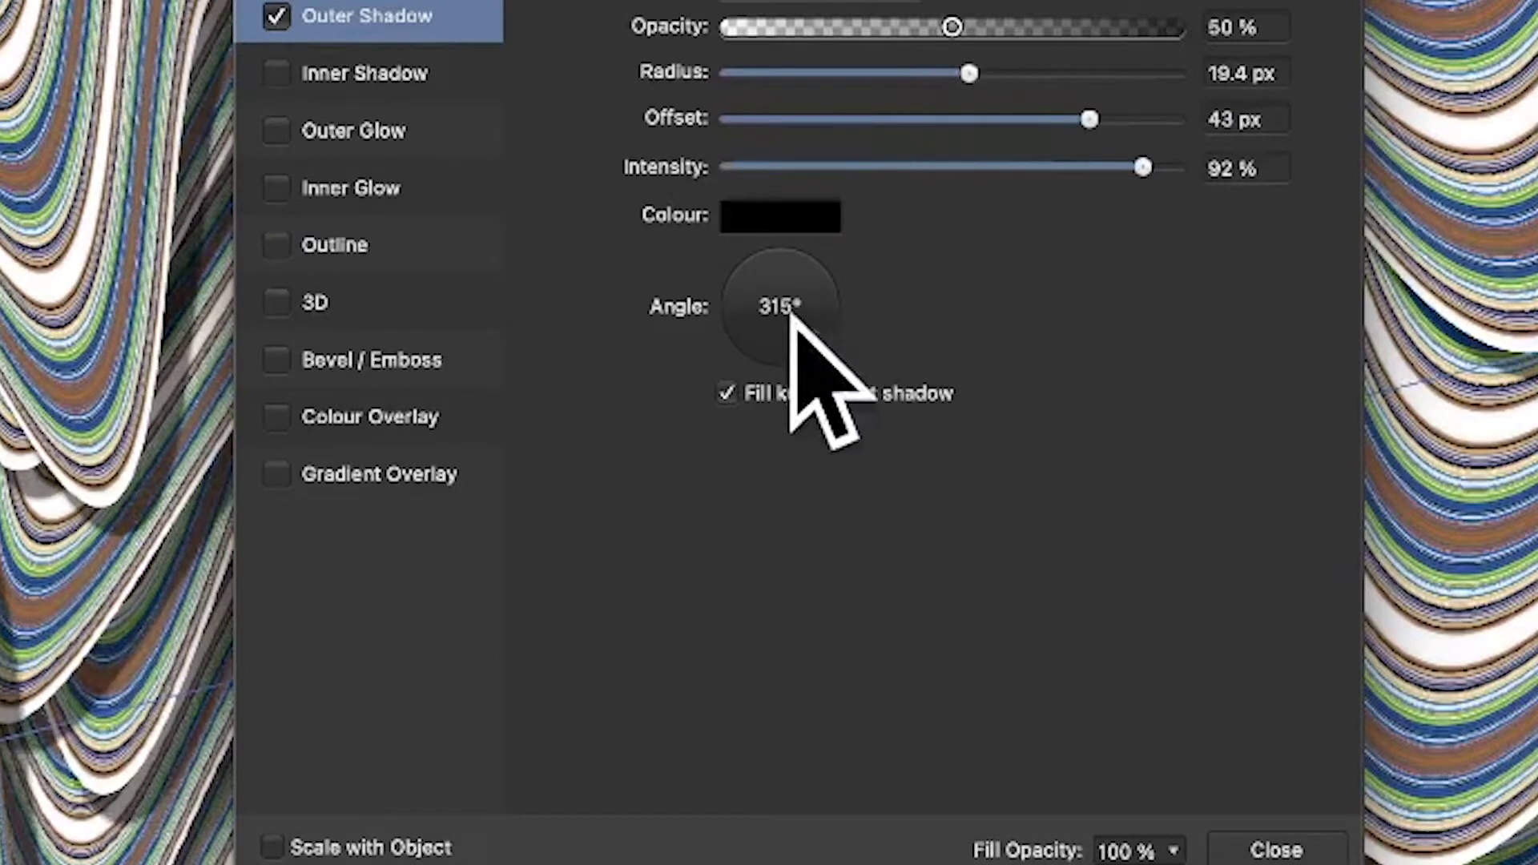
pyautogui.moveTo(792, 316); pyautogui.dragTo(841, 344)
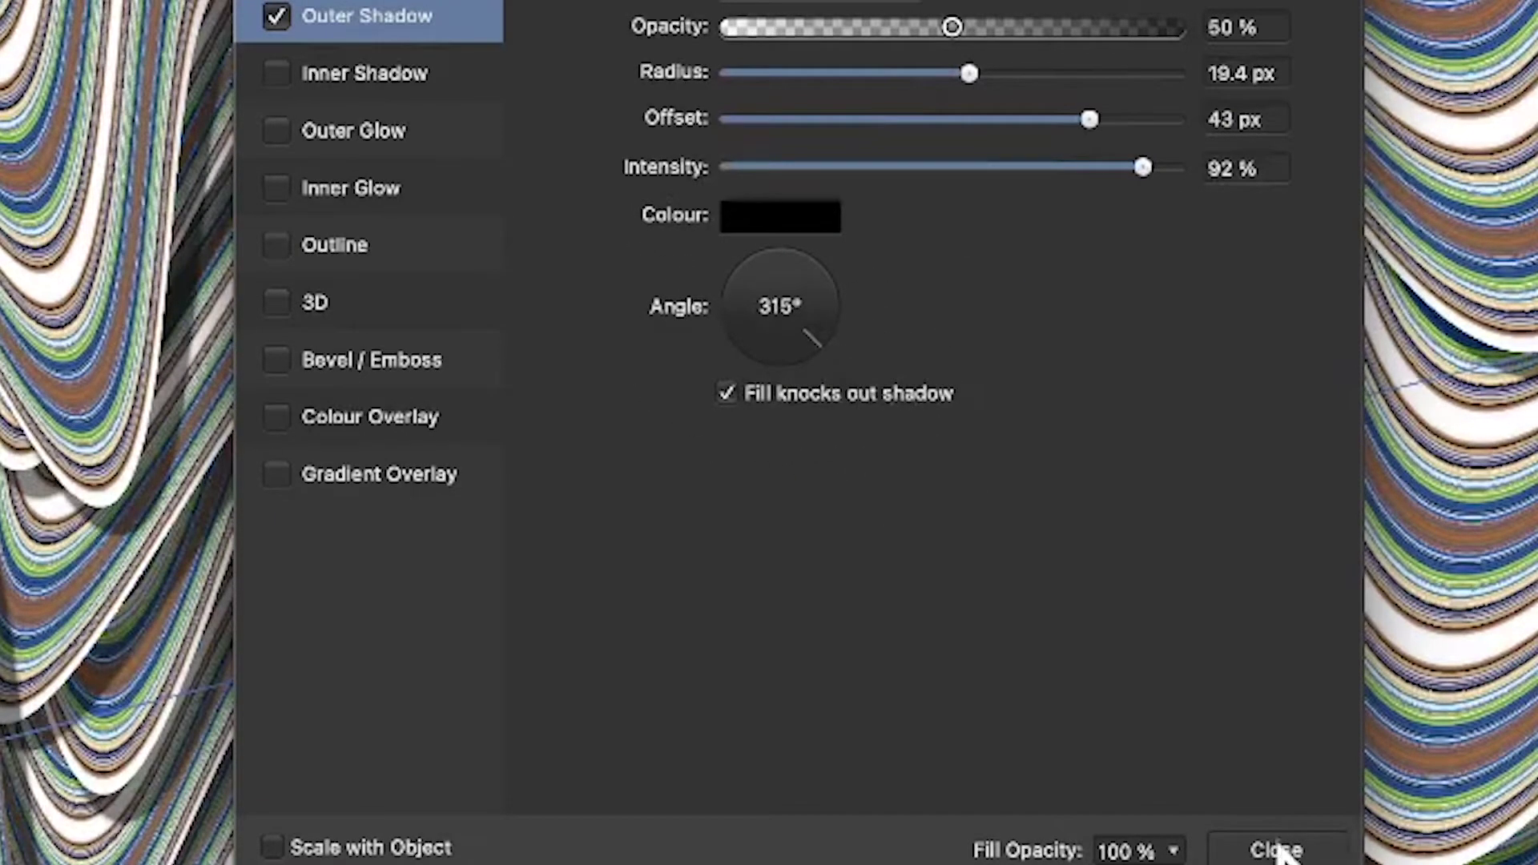
pyautogui.click(1278, 851)
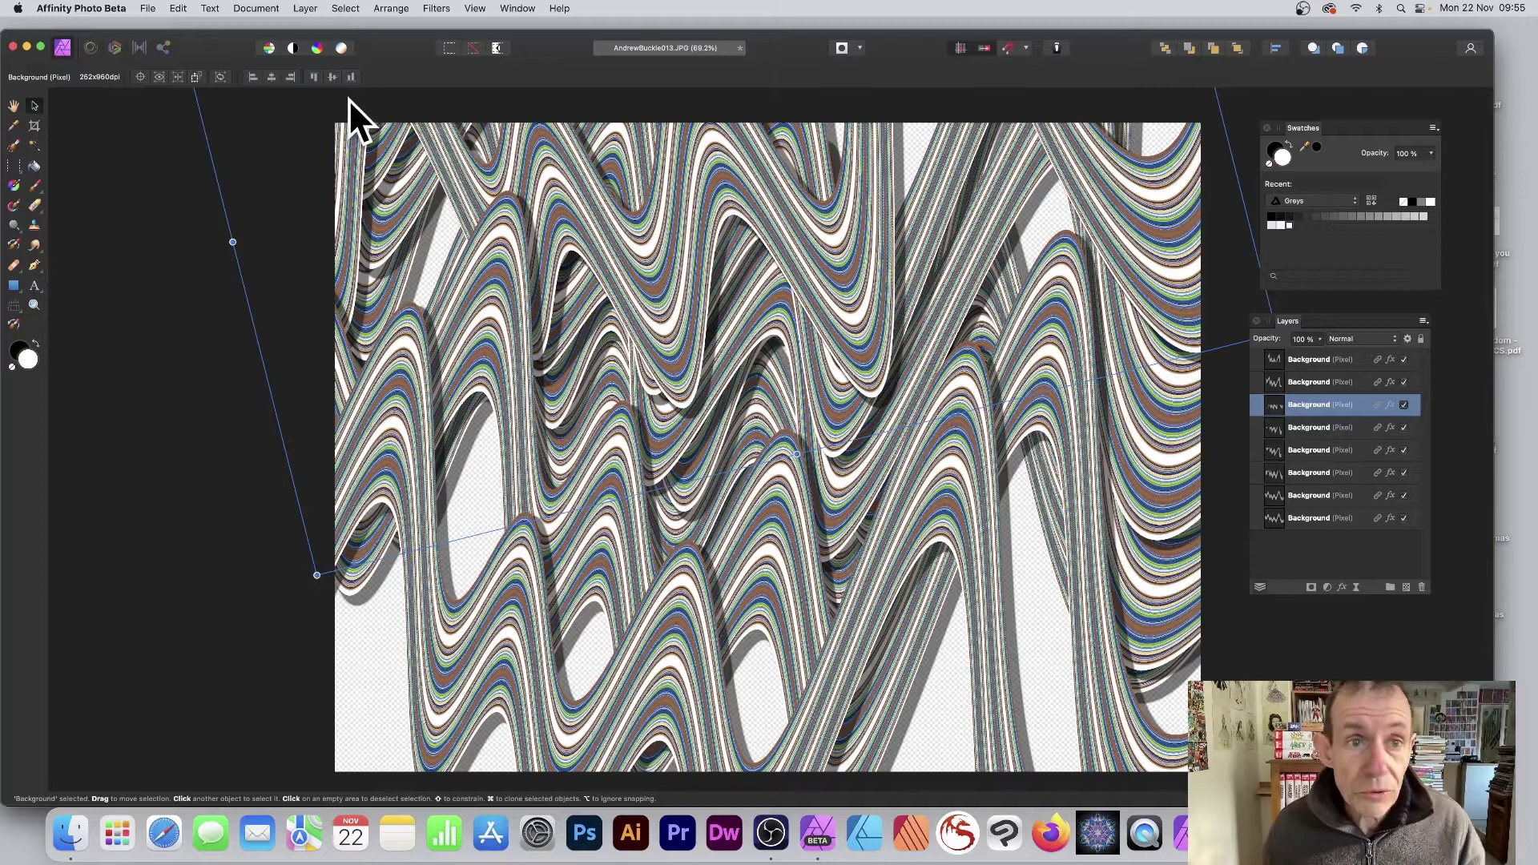
# - Open the Deform distortion filter from the Filters menu
pyautogui.click(436, 8)
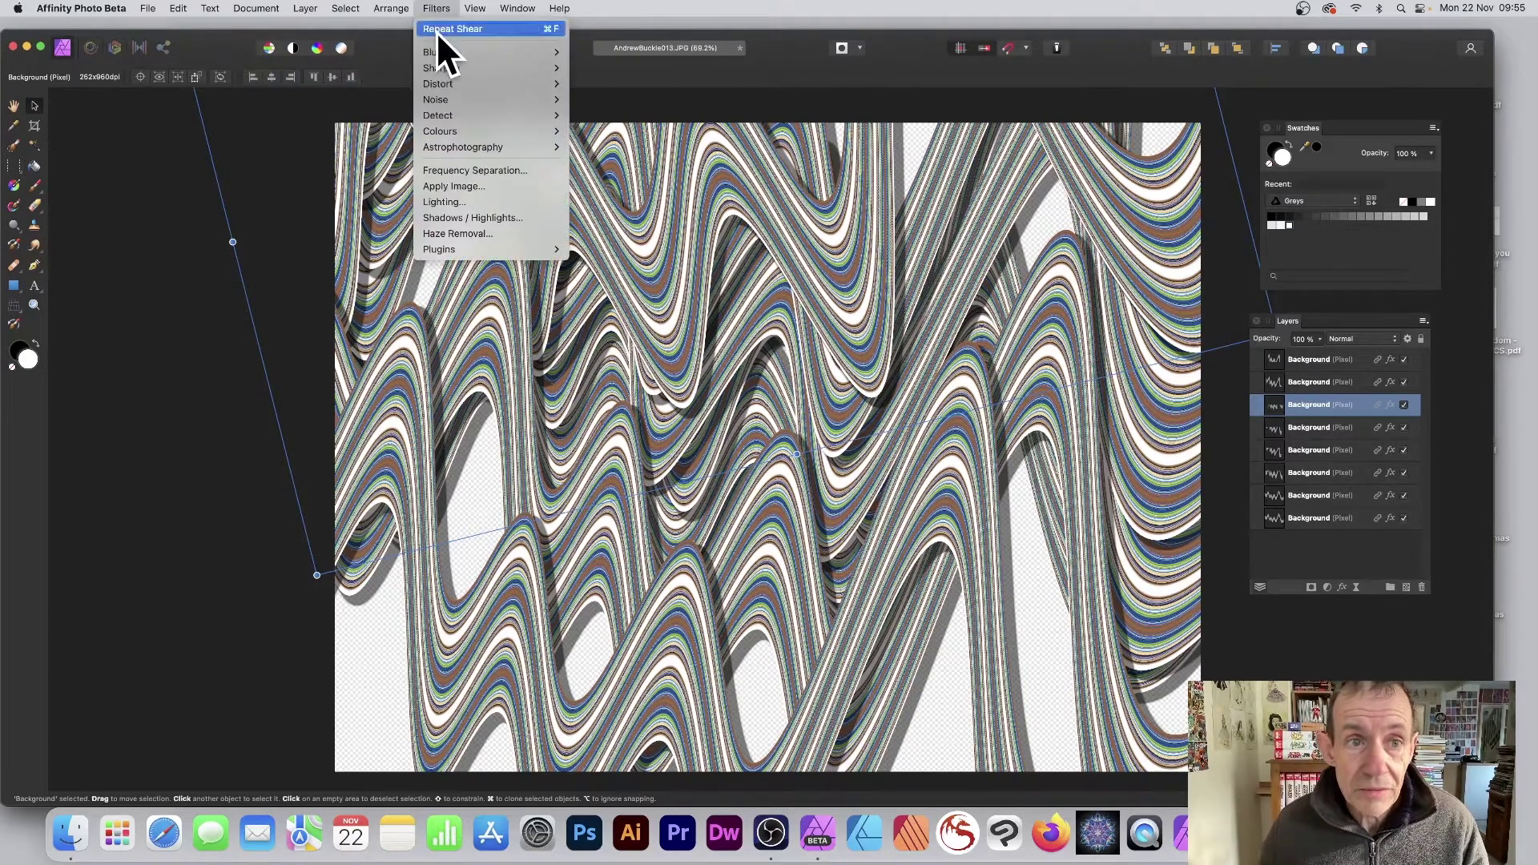
pyautogui.moveTo(439, 83)
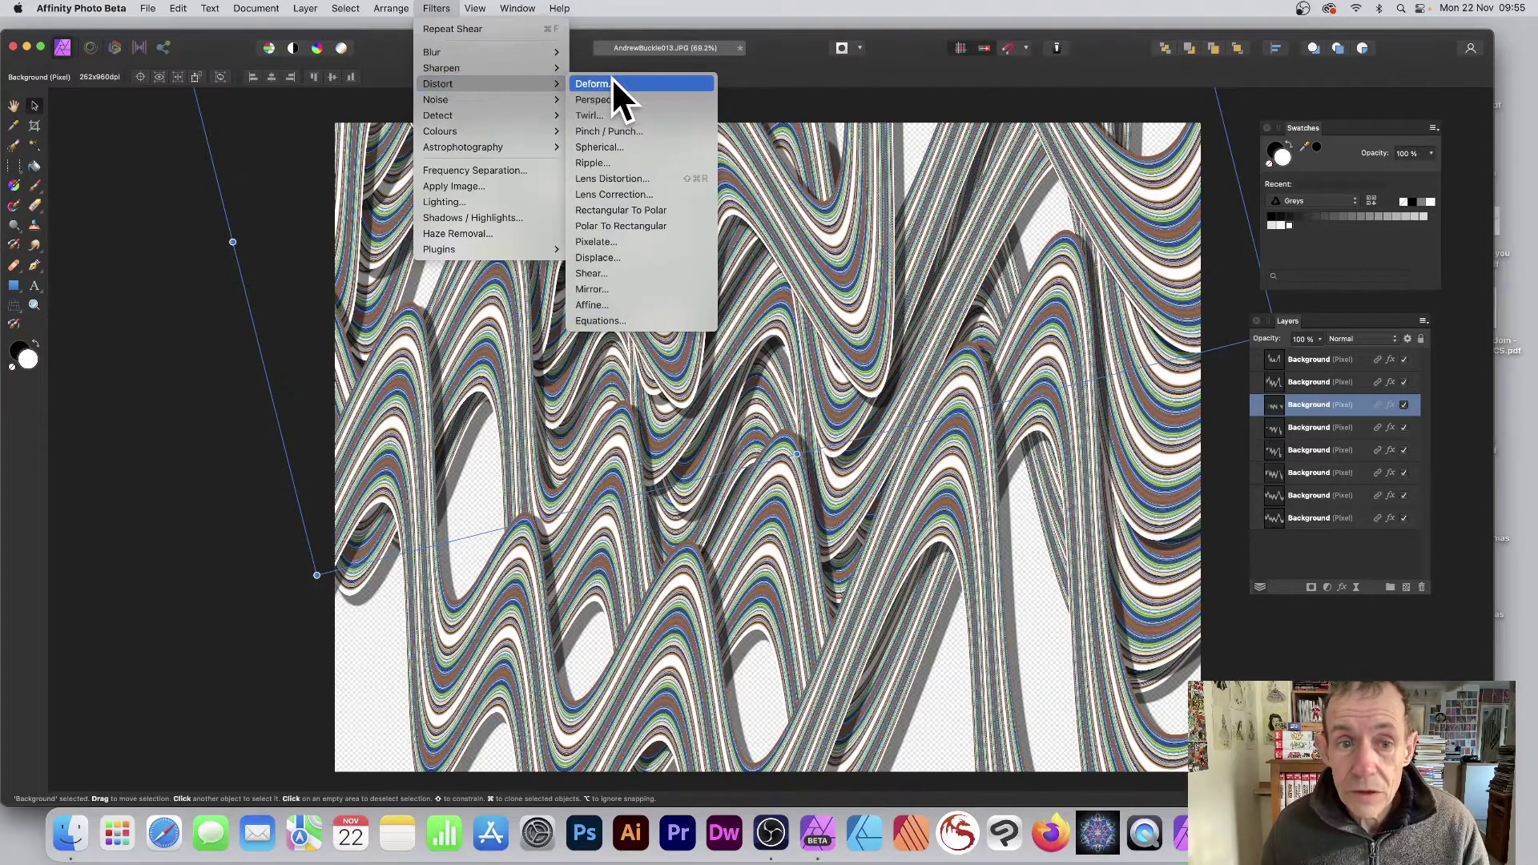
pyautogui.click(628, 273)
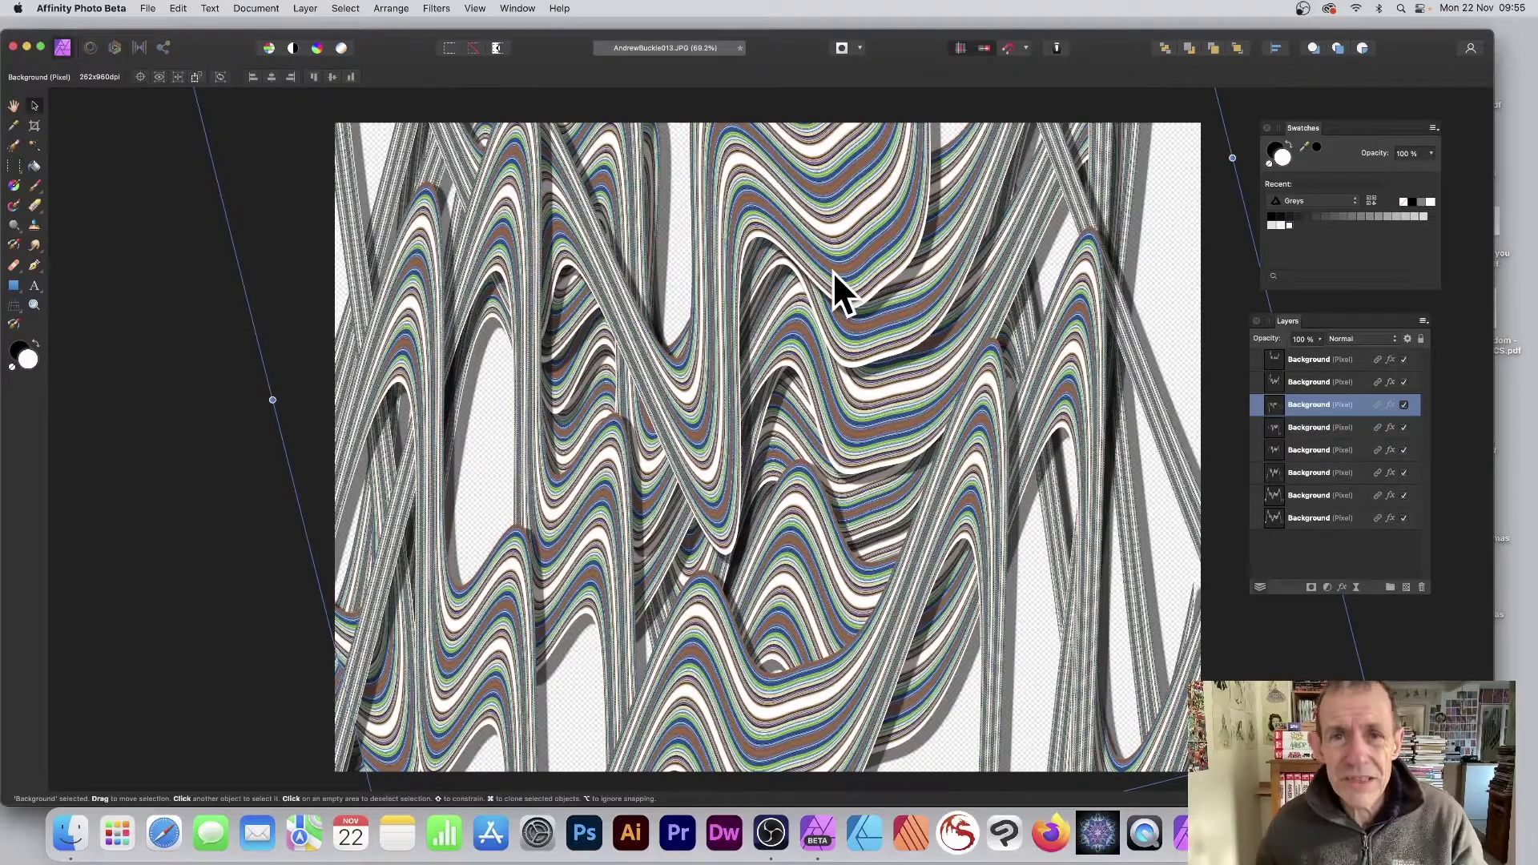
# - Move the selected ribbon layer down and to the left in several drags
pyautogui.moveTo(833, 271); pyautogui.dragTo(739, 290)
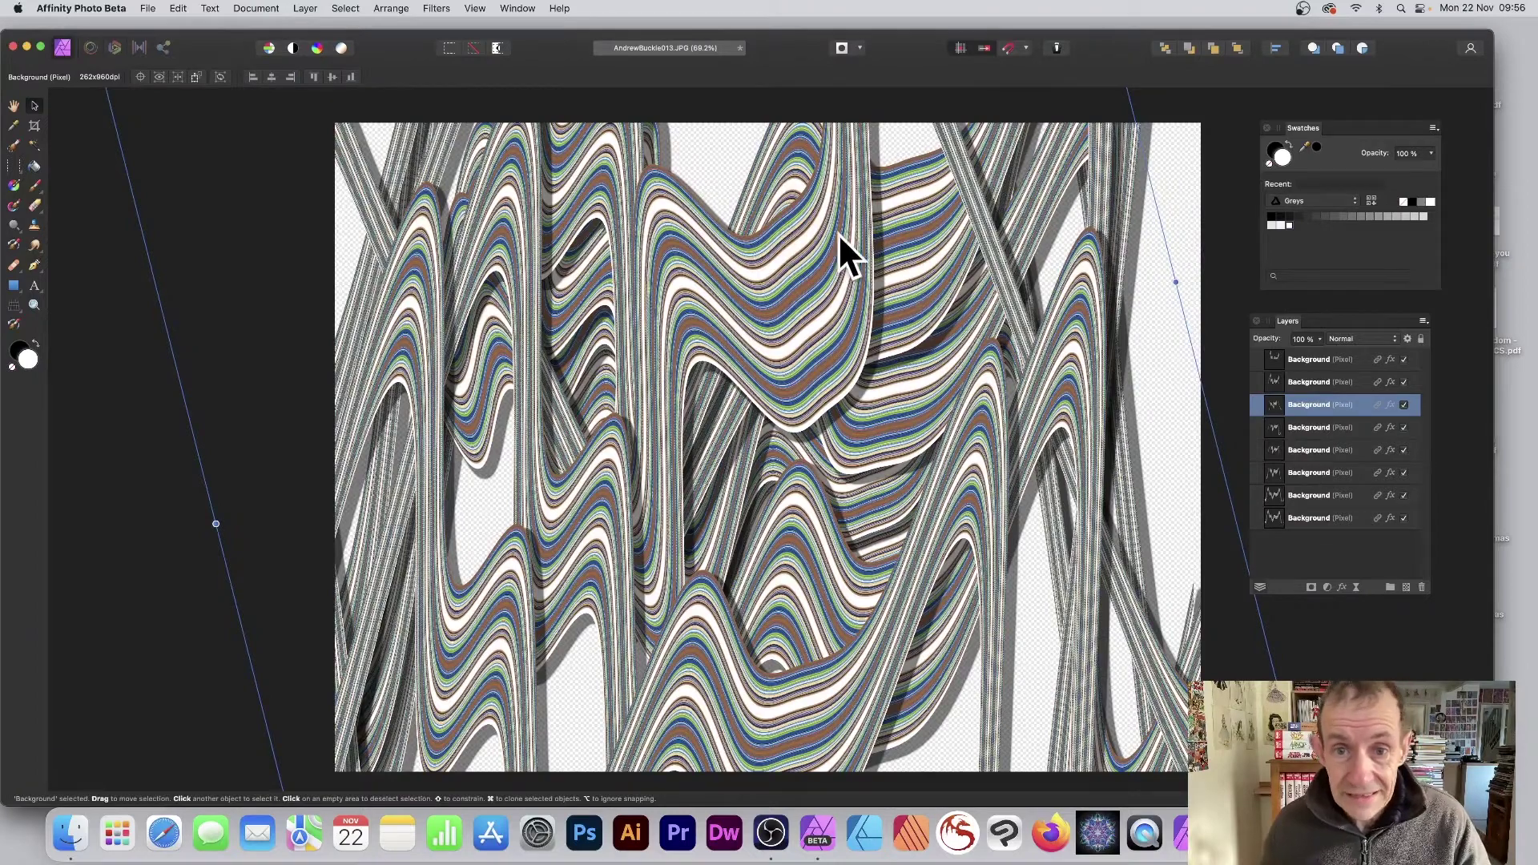
pyautogui.moveTo(838, 233); pyautogui.dragTo(760, 277)
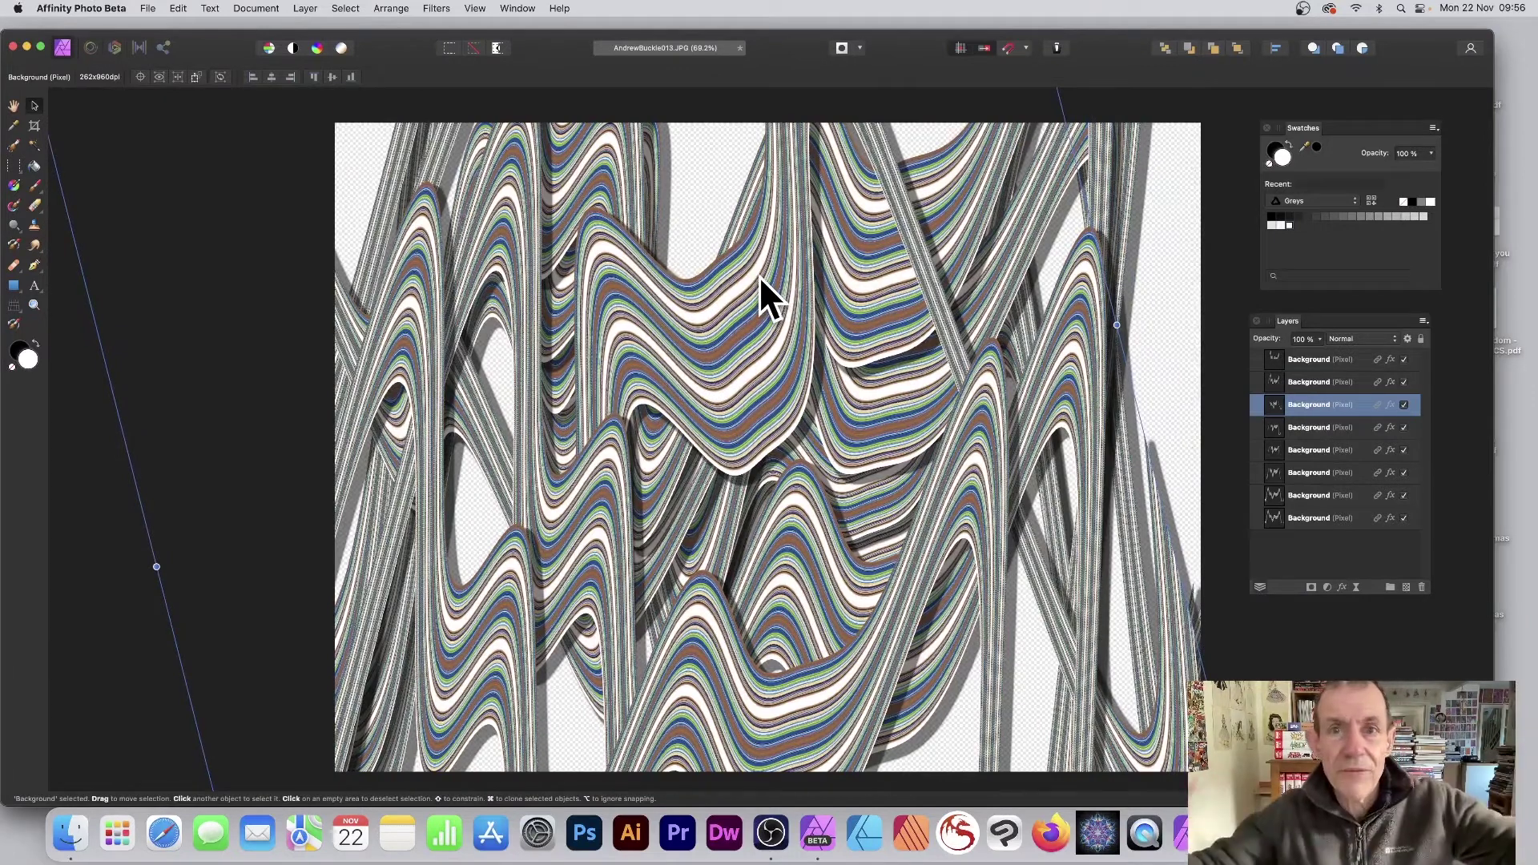
pyautogui.moveTo(760, 277); pyautogui.dragTo(693, 342)
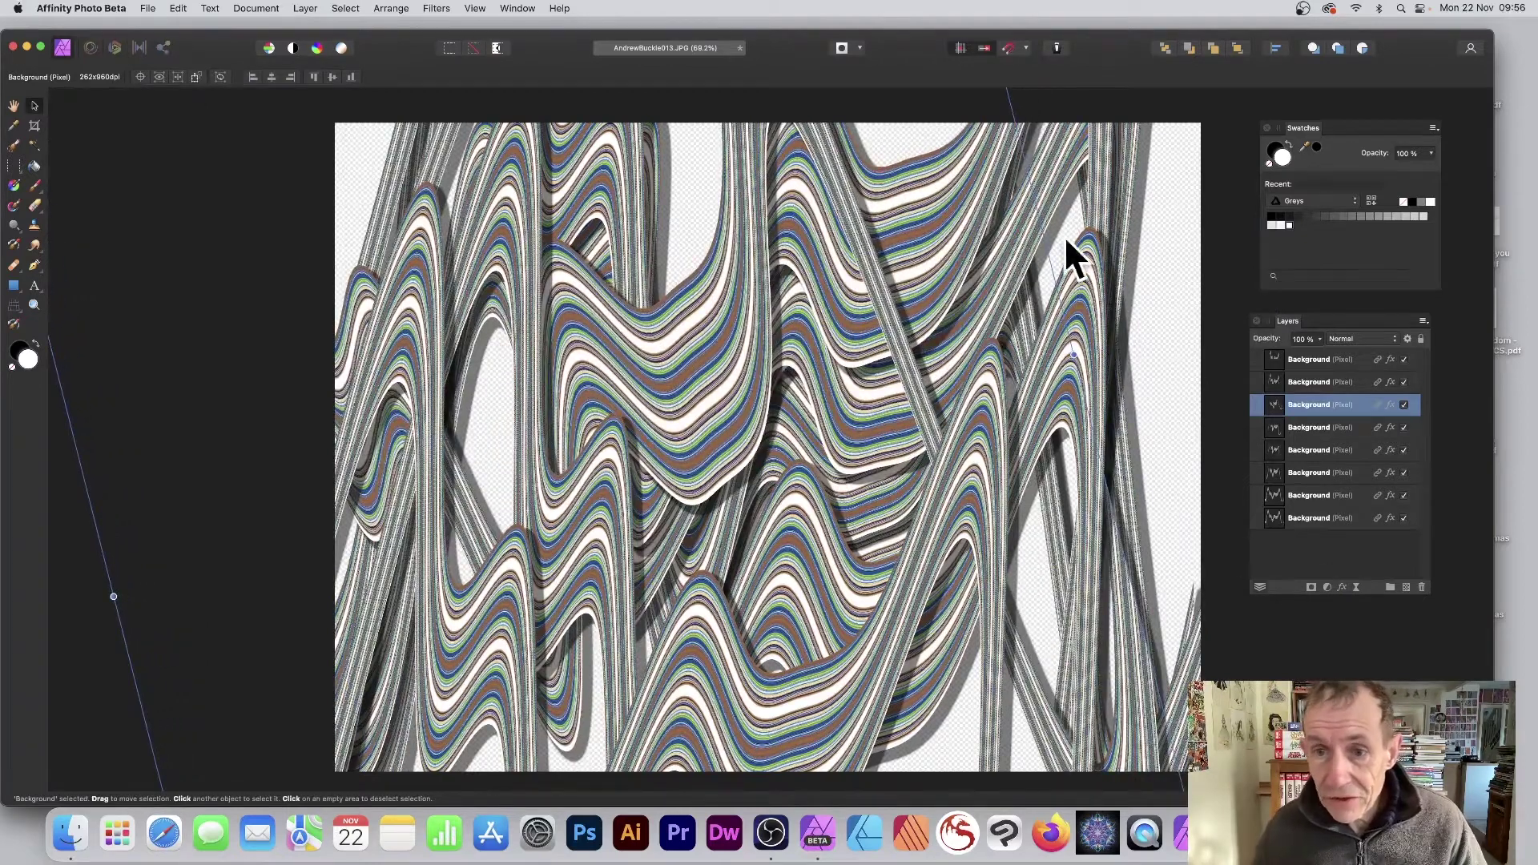
# - Narrow the second ribbon layer slightly and nudge the fourth one right
pyautogui.click(1096, 354)
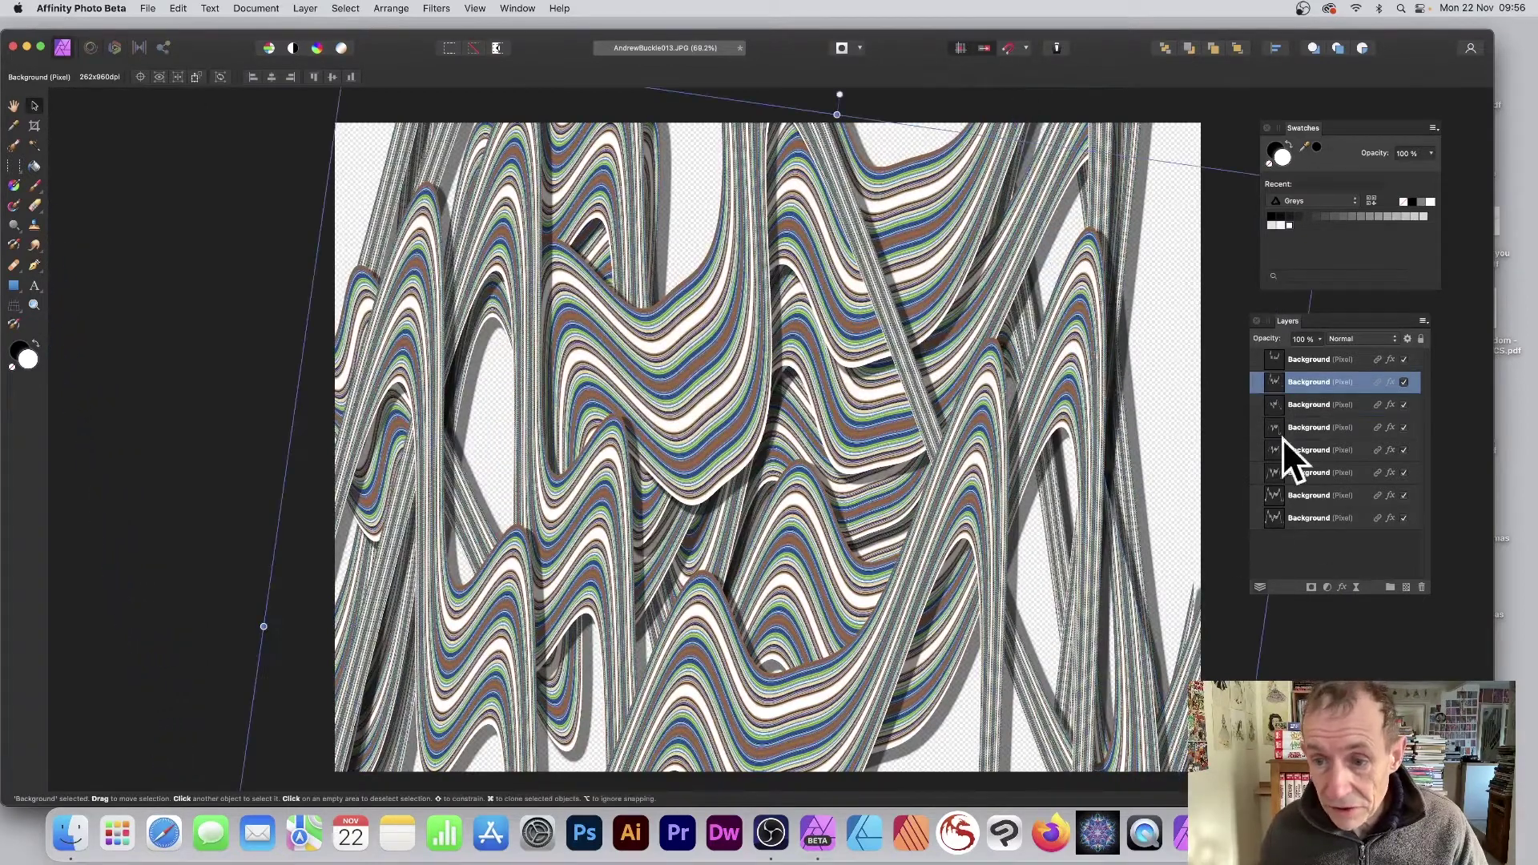
pyautogui.moveTo(1246, 753); pyautogui.dragTo(1326, 753)
pyautogui.click(1195, 637)
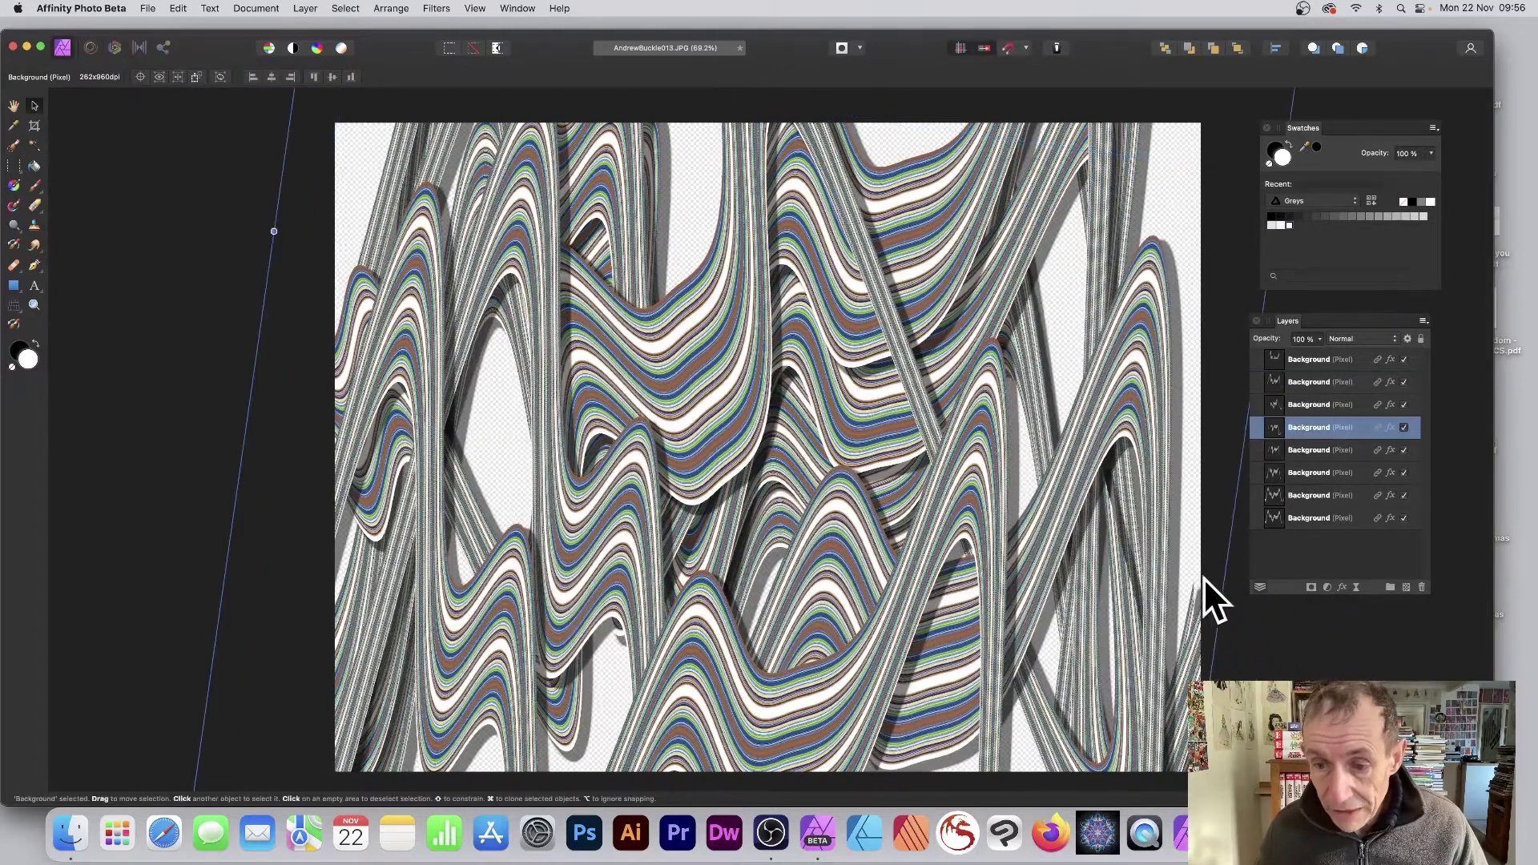
pyautogui.moveTo(1189, 637); pyautogui.dragTo(1202, 636)
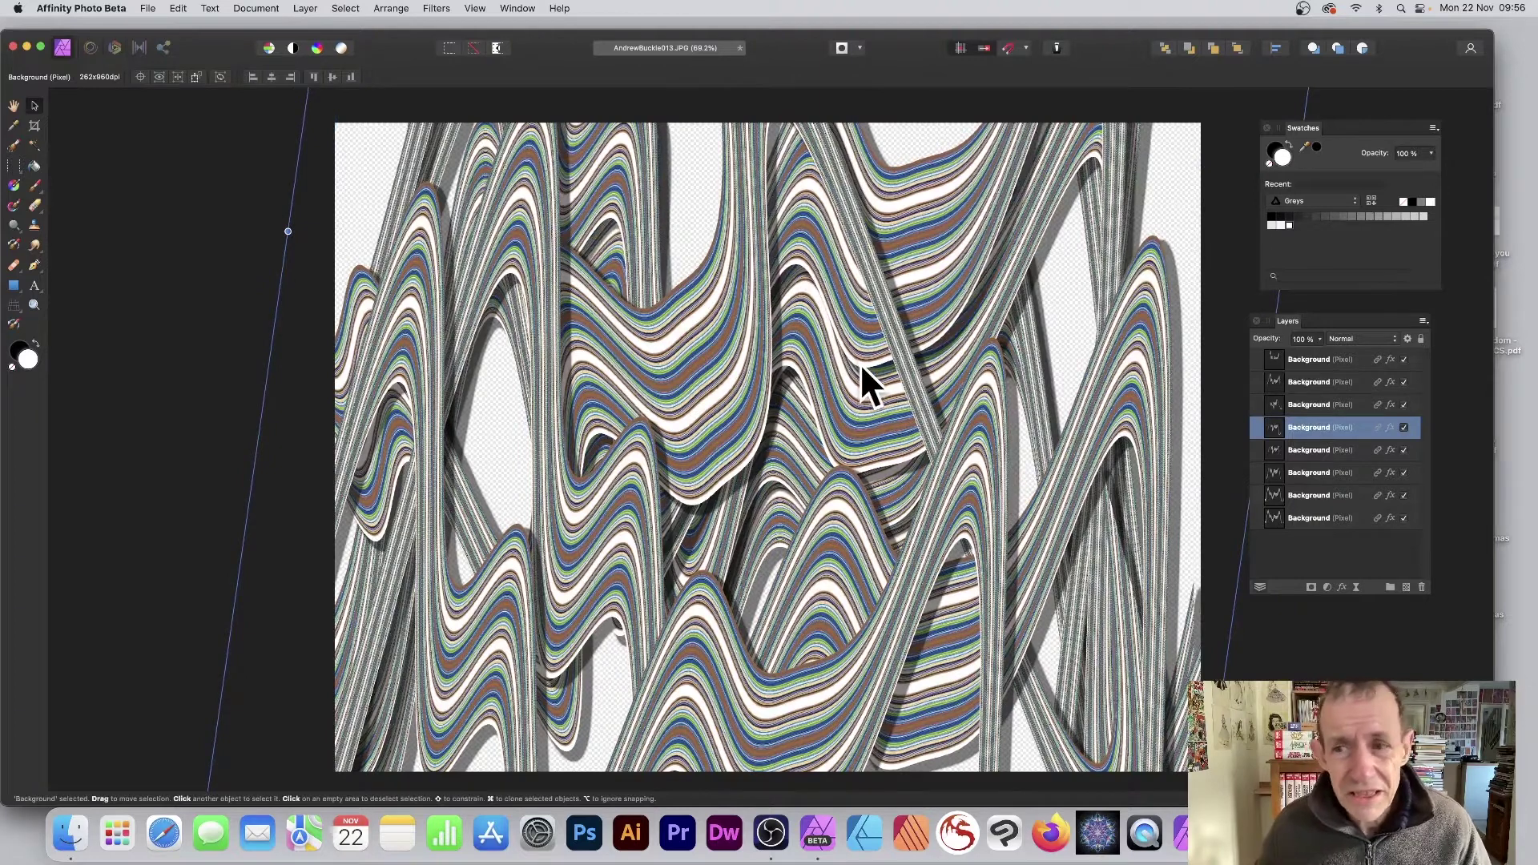
pyautogui.click(1320, 381)
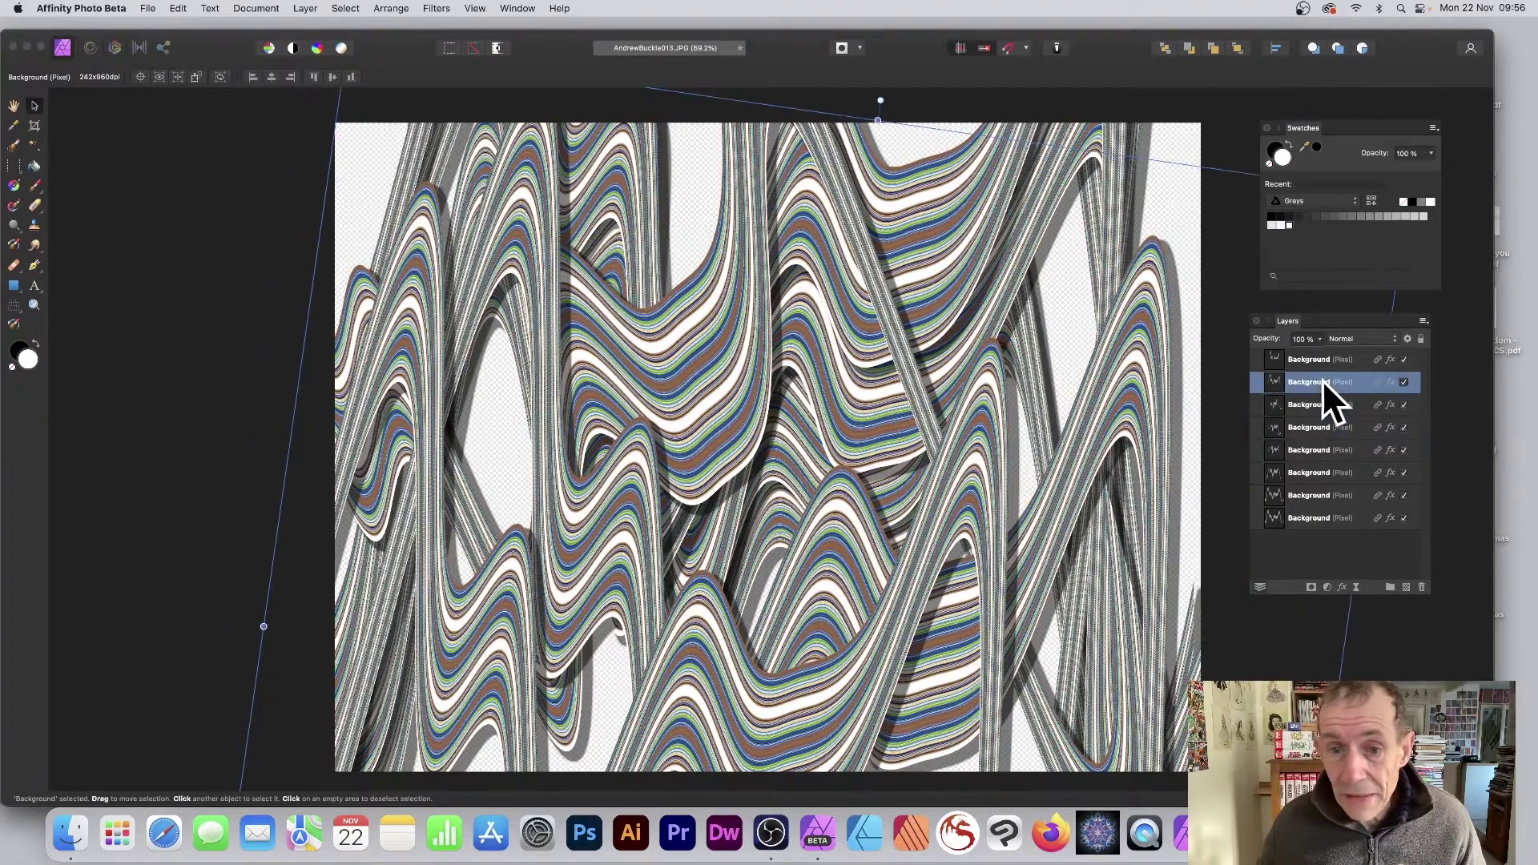
# - Apply a Deform distortion to the ribbons with Similarity linear constraints after comparing Rigid
pyautogui.click(438, 9)
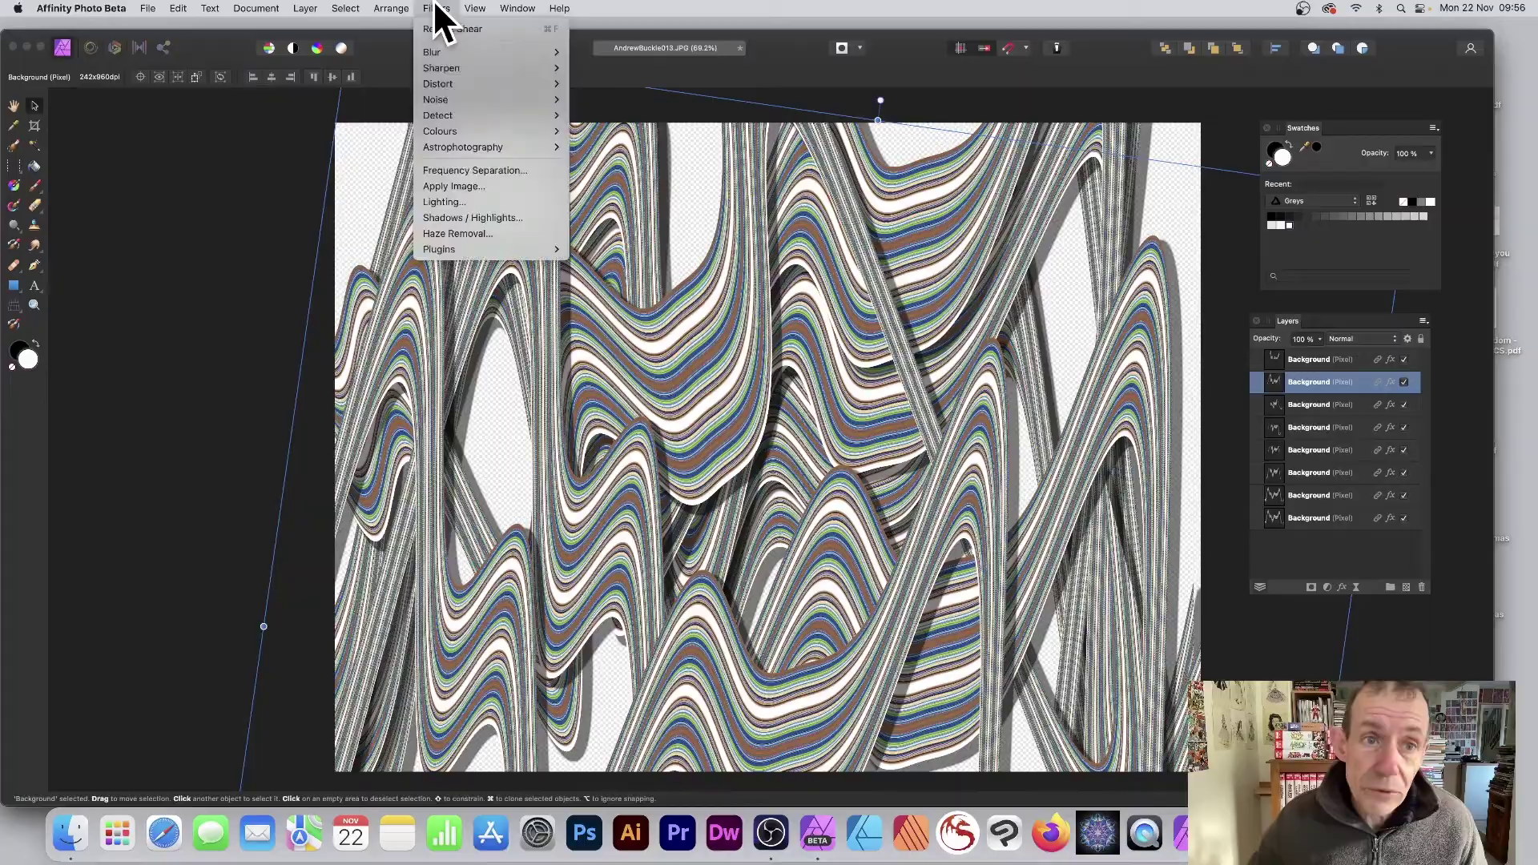
pyautogui.moveTo(460, 79)
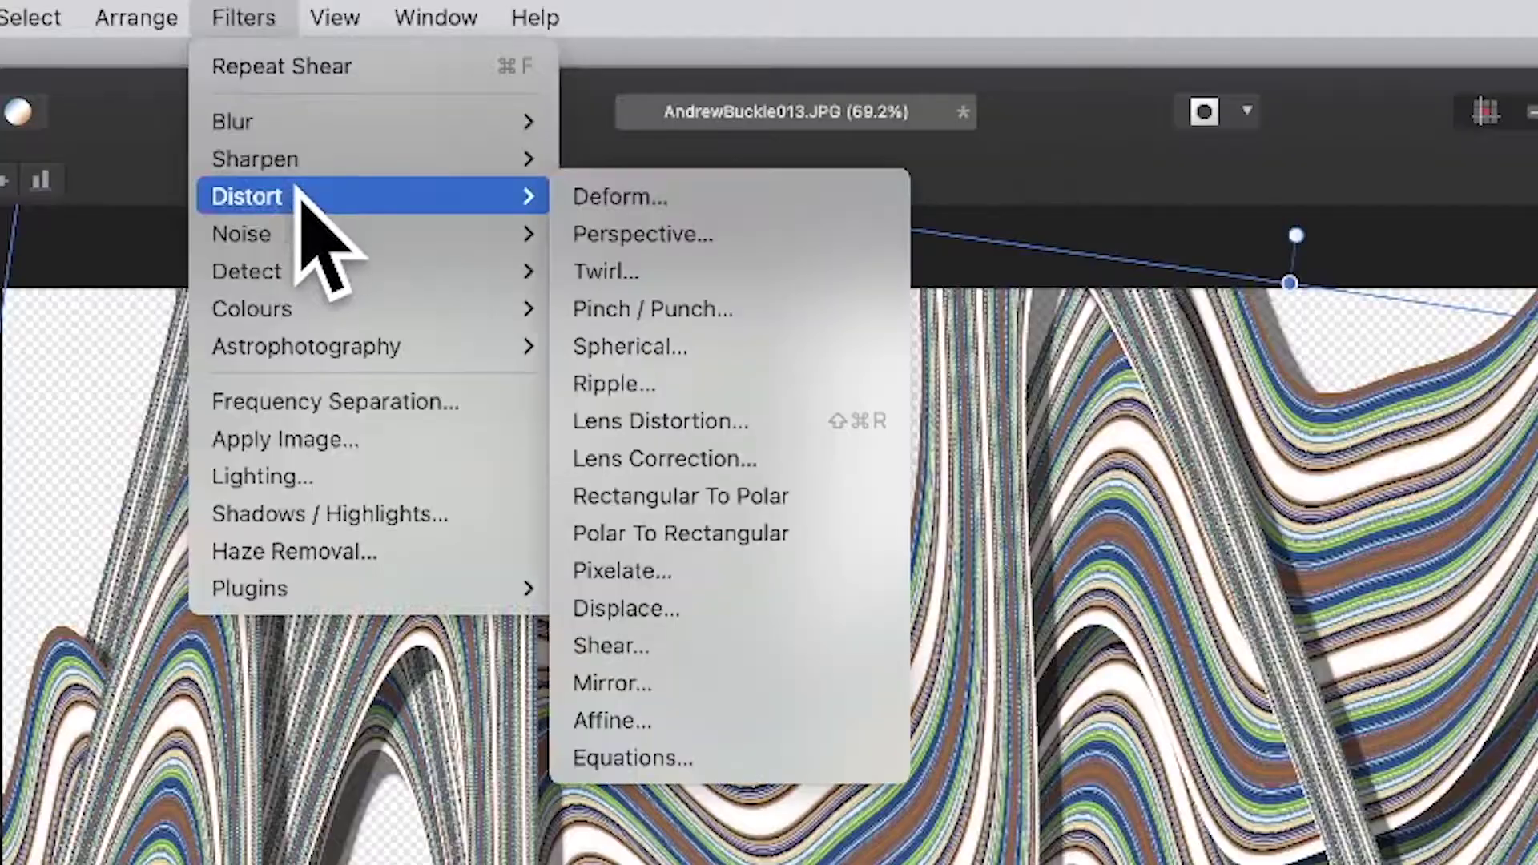
pyautogui.click(673, 196)
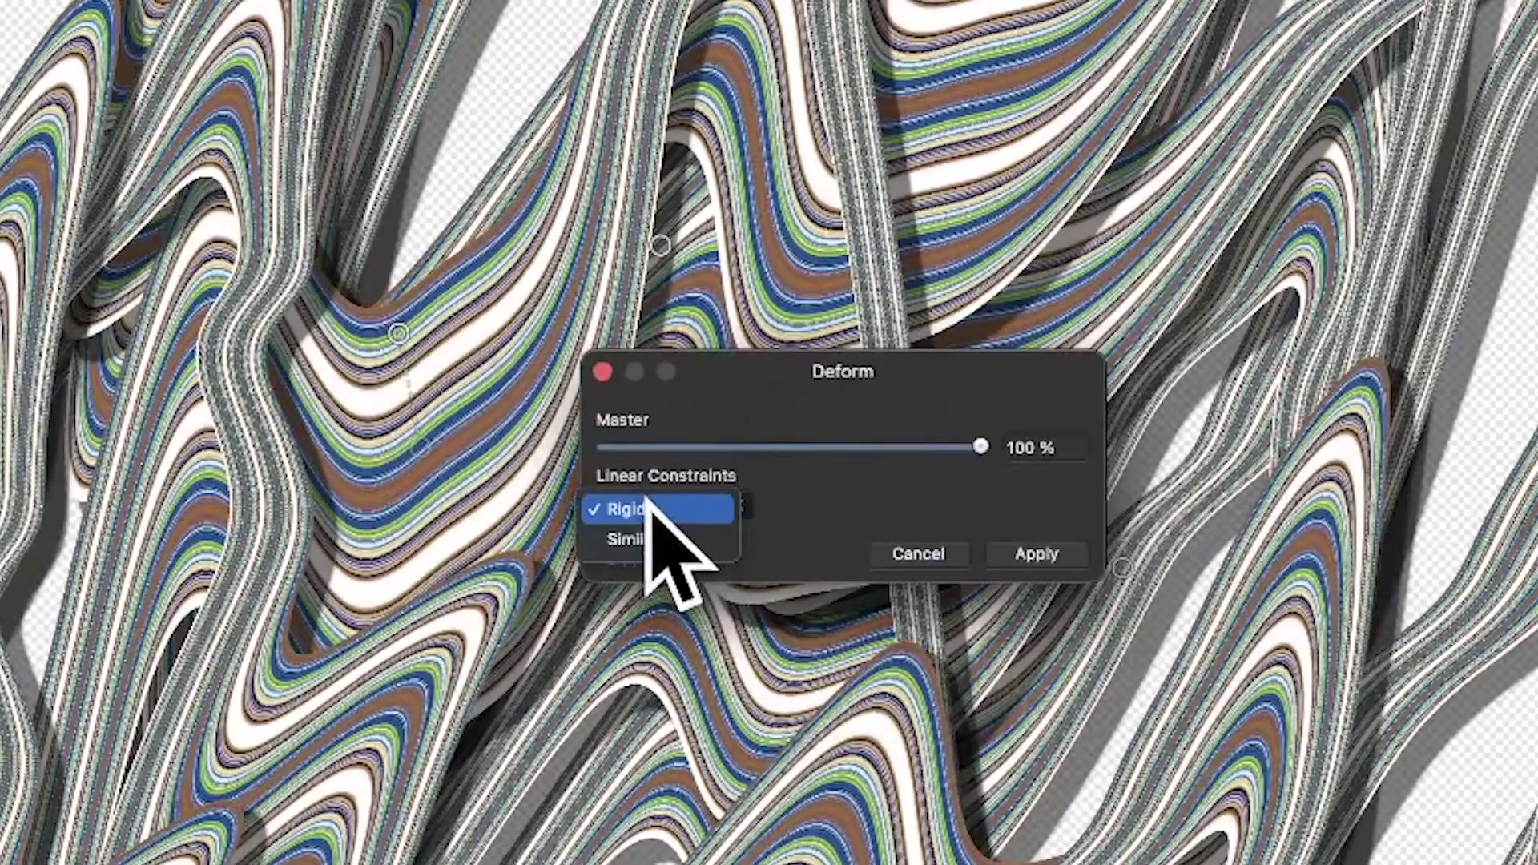
pyautogui.click(645, 539)
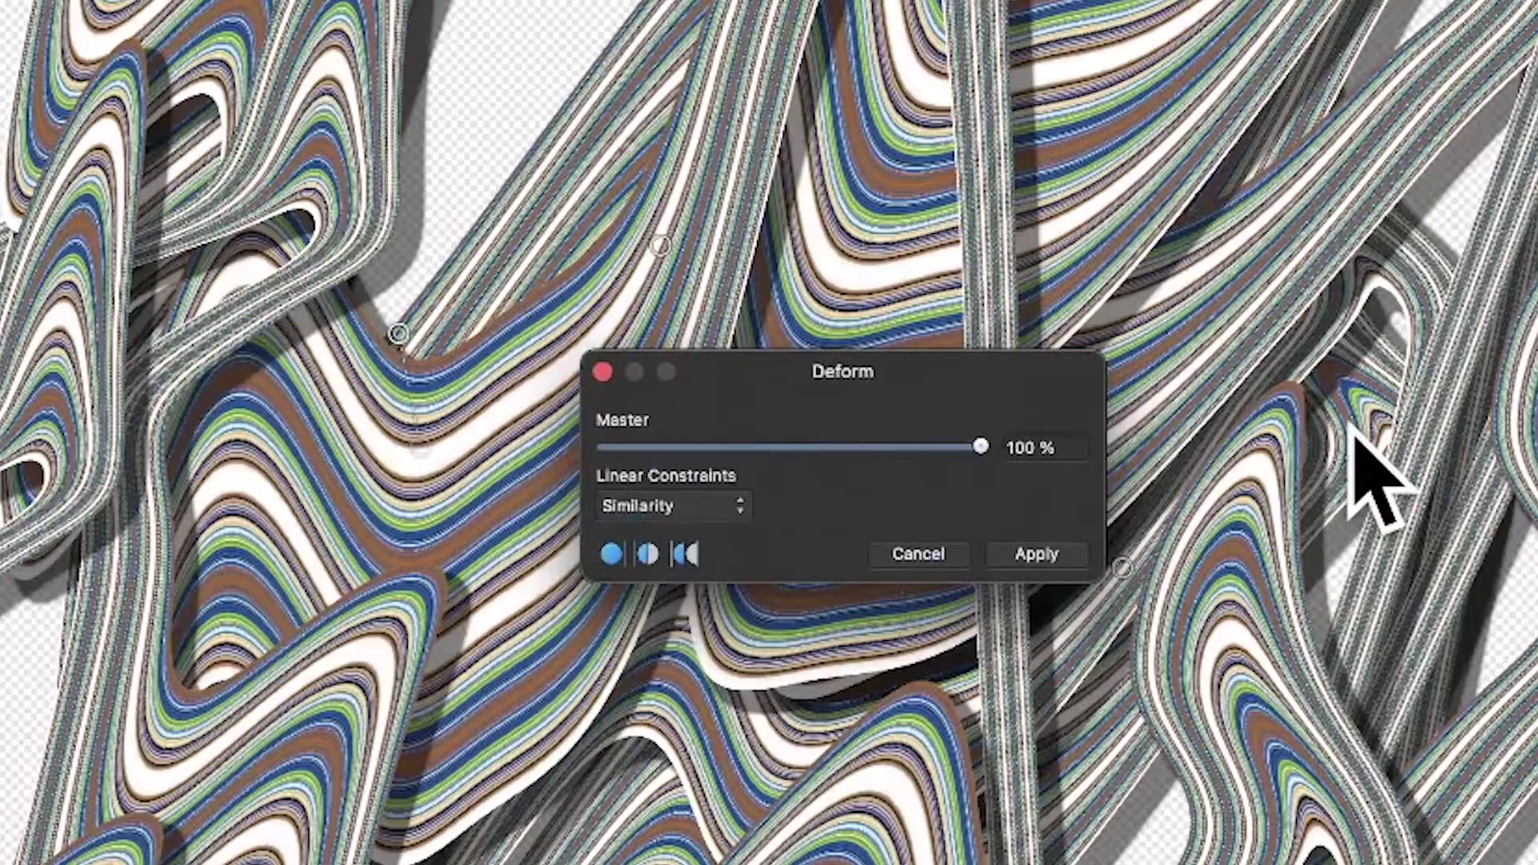
pyautogui.click(621, 506)
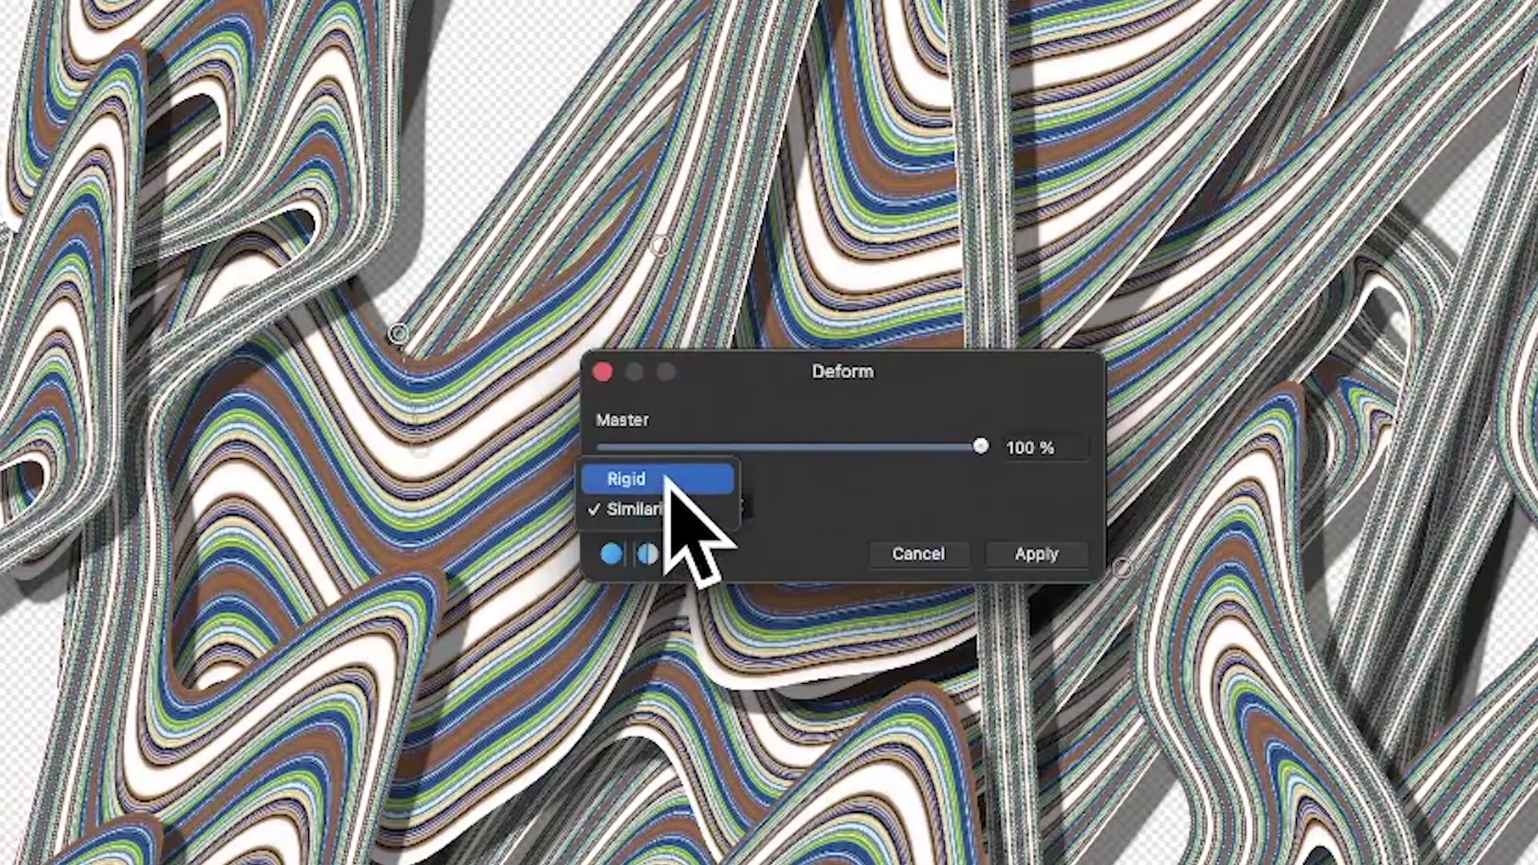
pyautogui.click(673, 482)
pyautogui.click(679, 506)
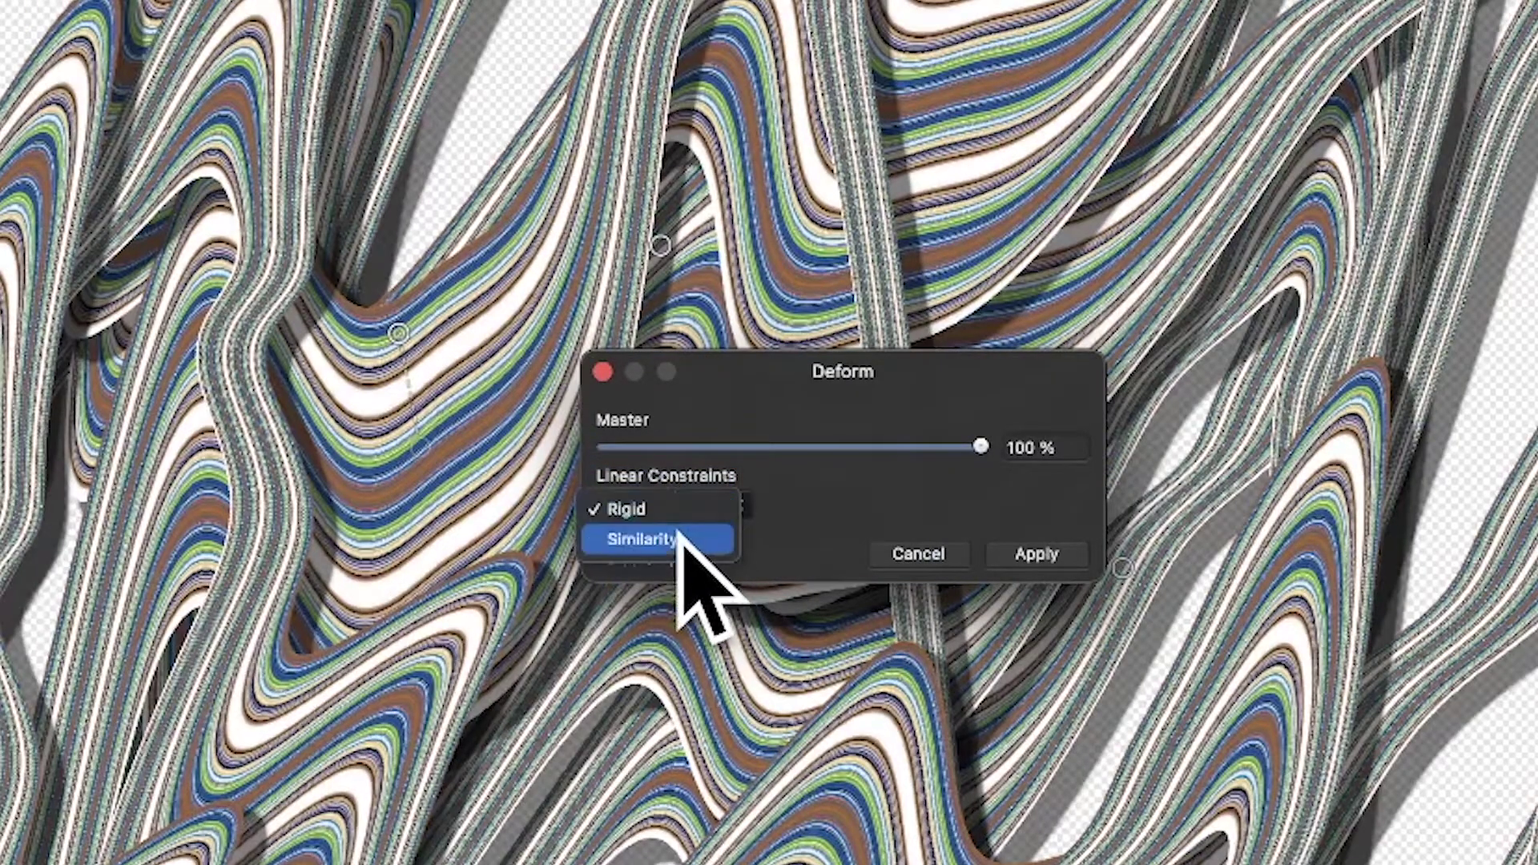
pyautogui.click(682, 537)
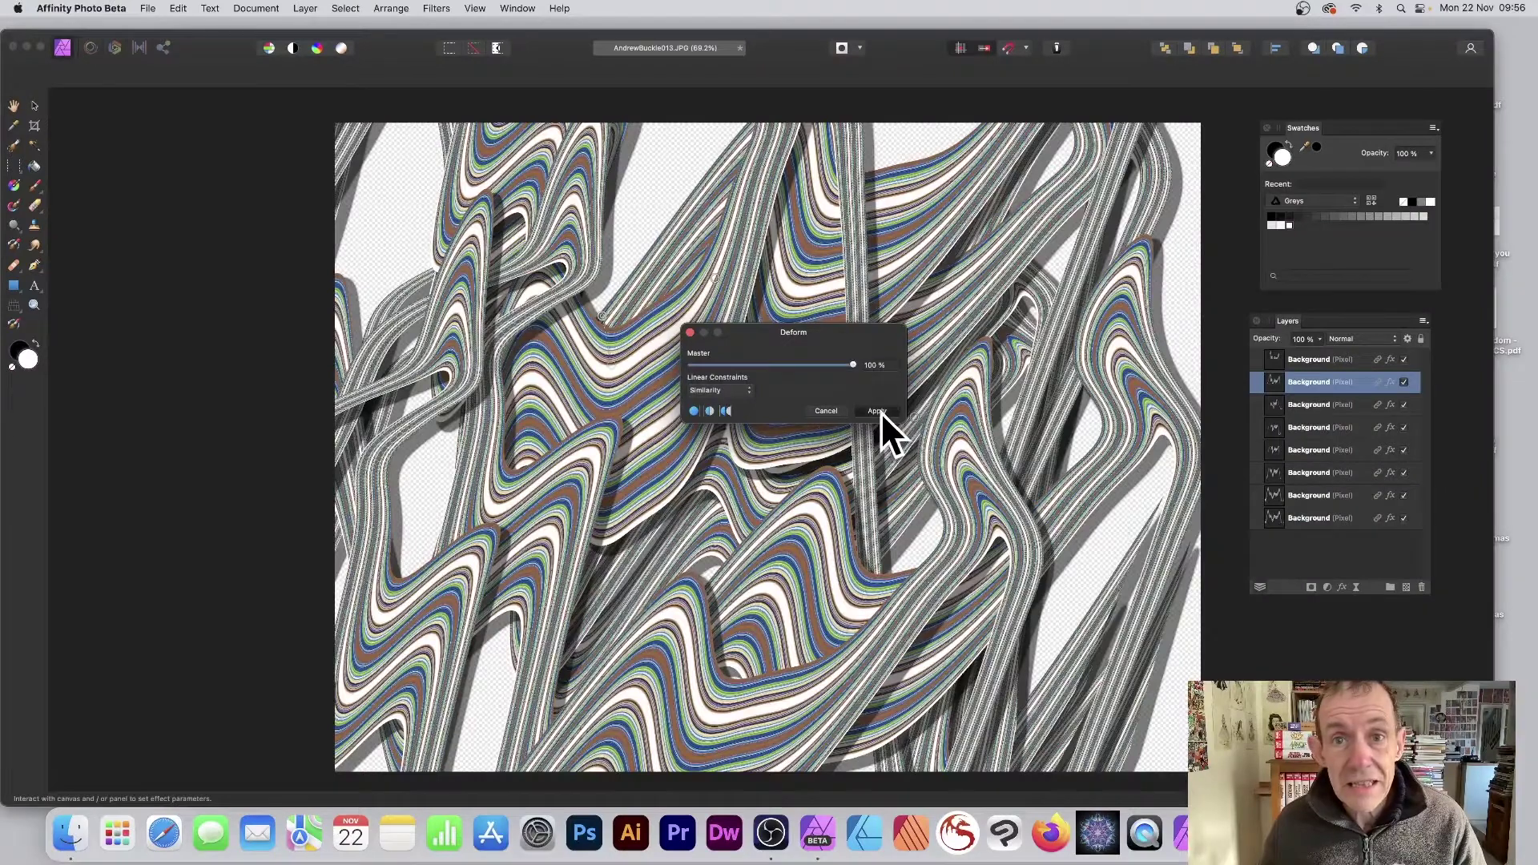
pyautogui.click(1038, 554)
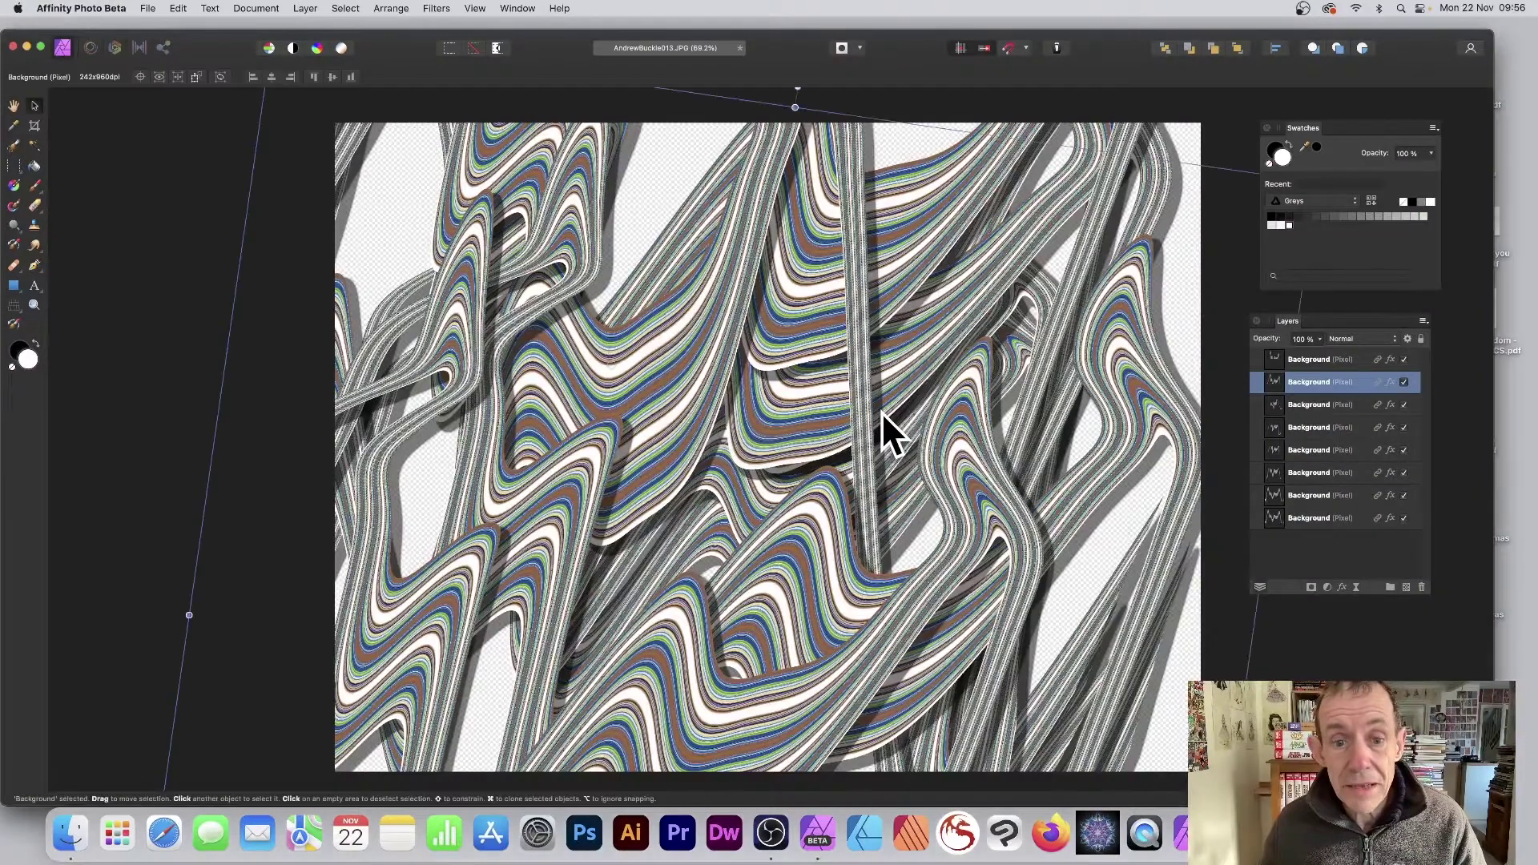